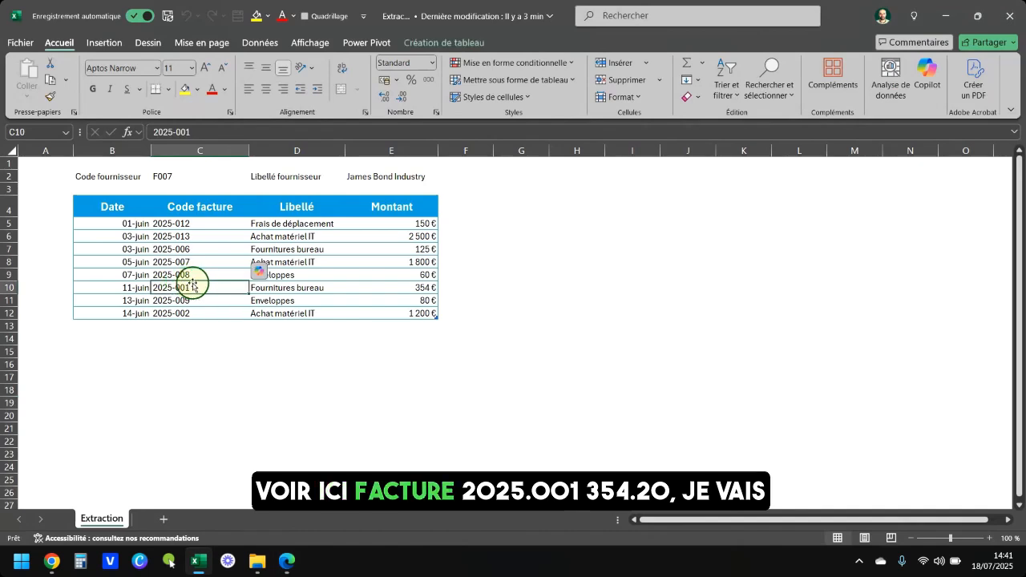
# Format the amounts in the Montant column of the Extraction table to show two decimals
pyautogui.click(402, 288)
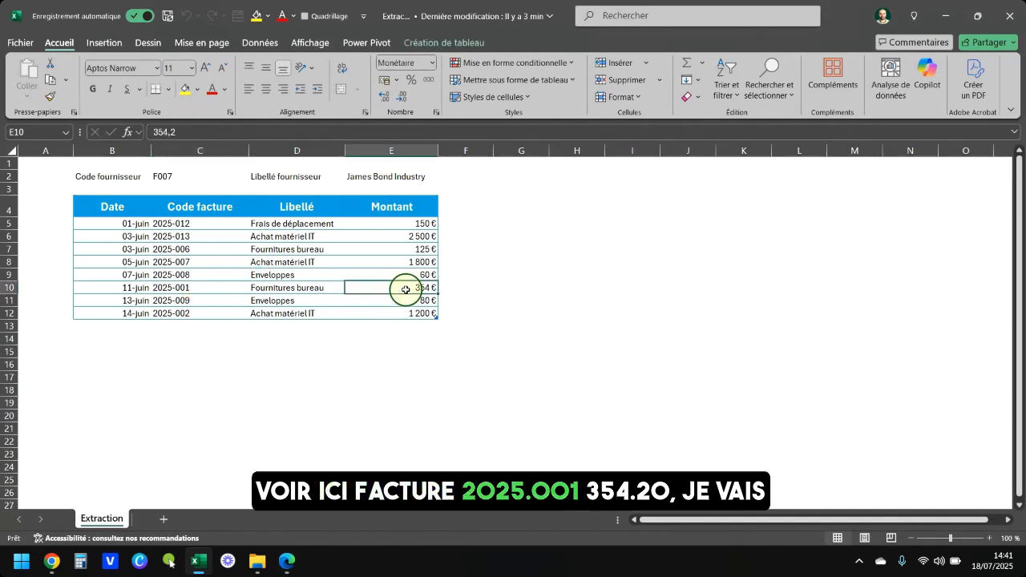
pyautogui.click(391, 194)
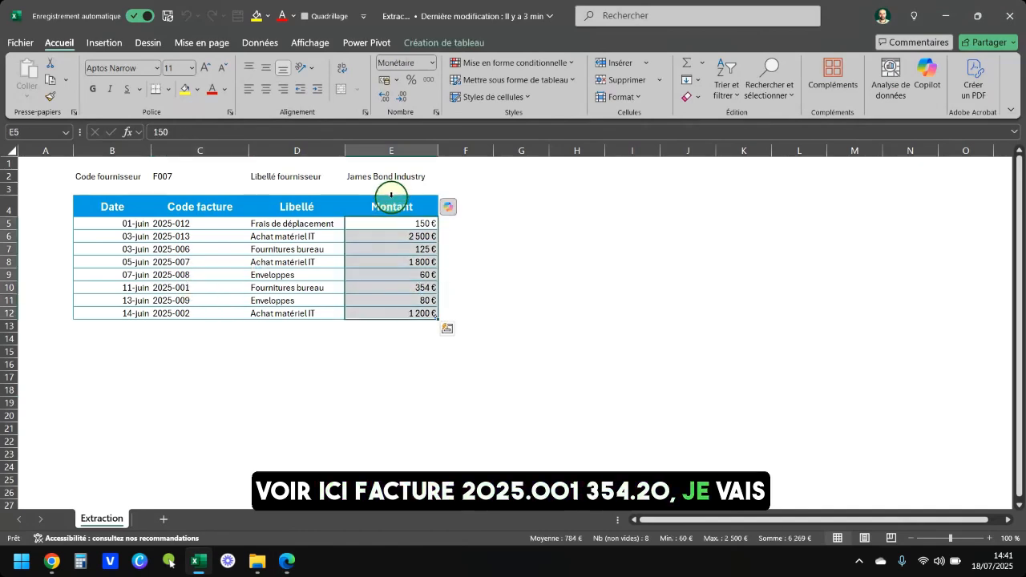
pyautogui.click(393, 101)
pyautogui.click(393, 100)
pyautogui.click(521, 261)
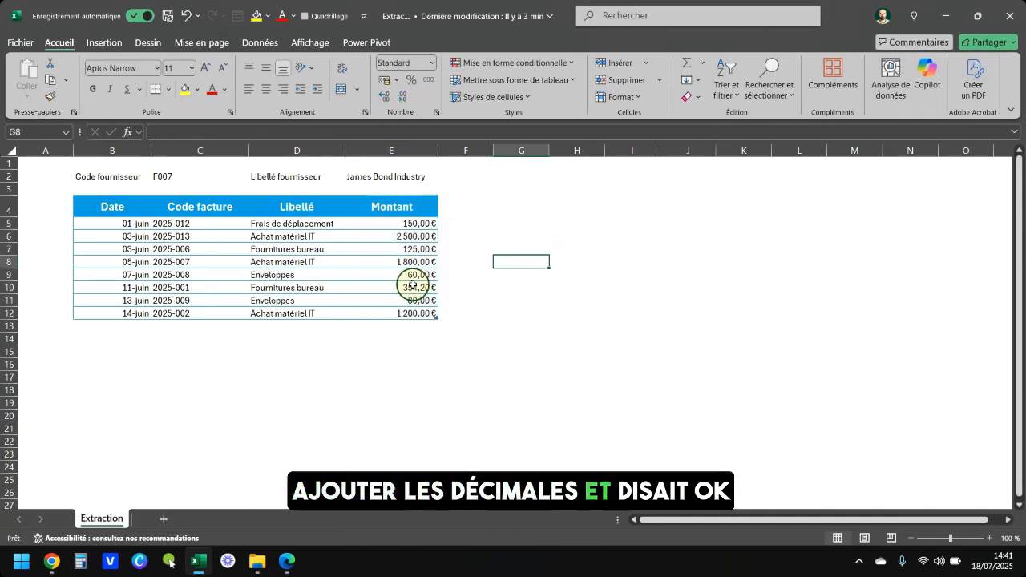
pyautogui.click(413, 285)
pyautogui.click(468, 236)
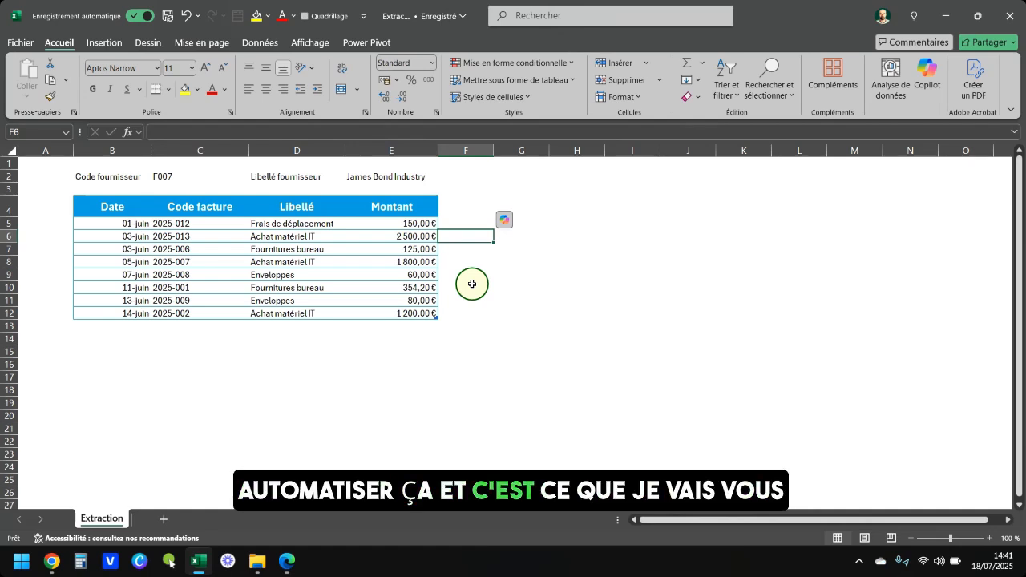
# Close the Extraction workbook and create a new blank workbook
pyautogui.hotkey('ctrl', 'w')
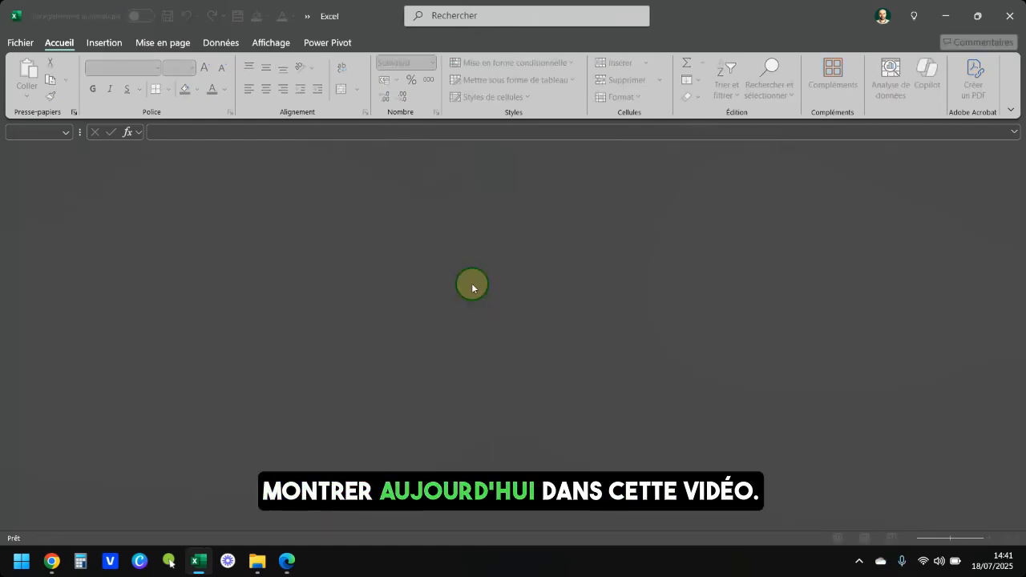
pyautogui.hotkey('alt', 'Tab')
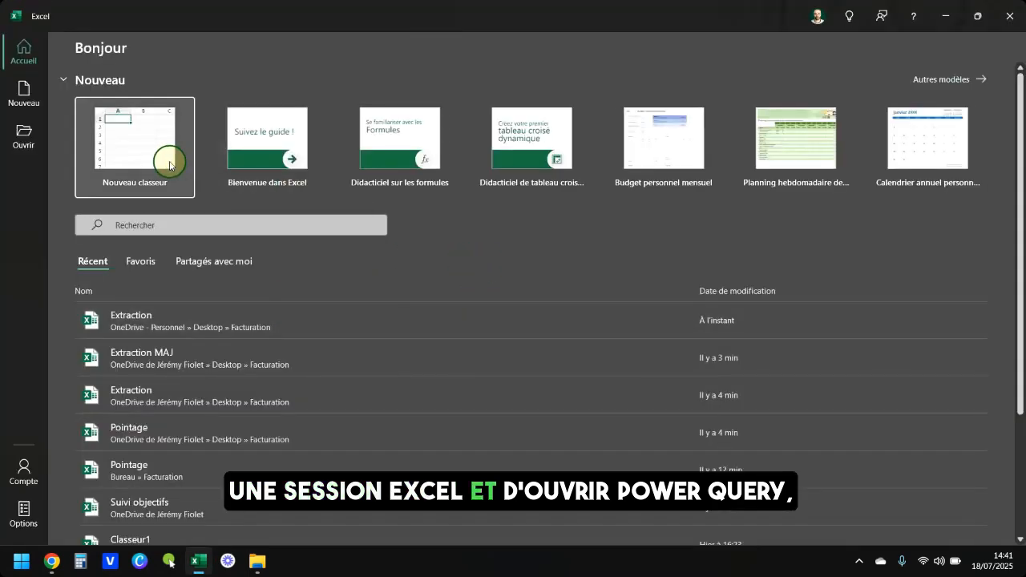
pyautogui.click(126, 144)
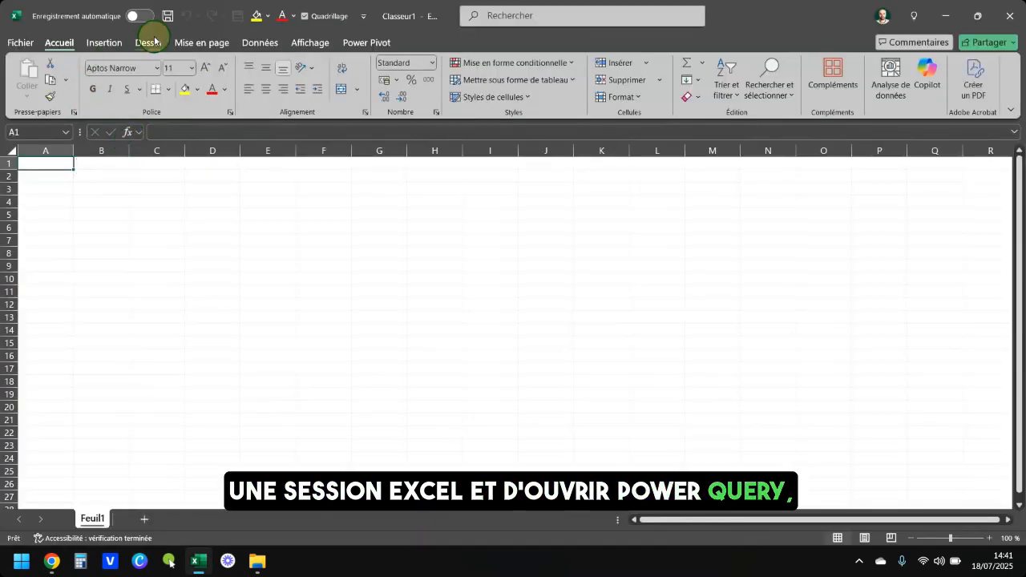
# Create a blank query (Requête vide) from other data sources to open the Power Query editor
pyautogui.click(257, 43)
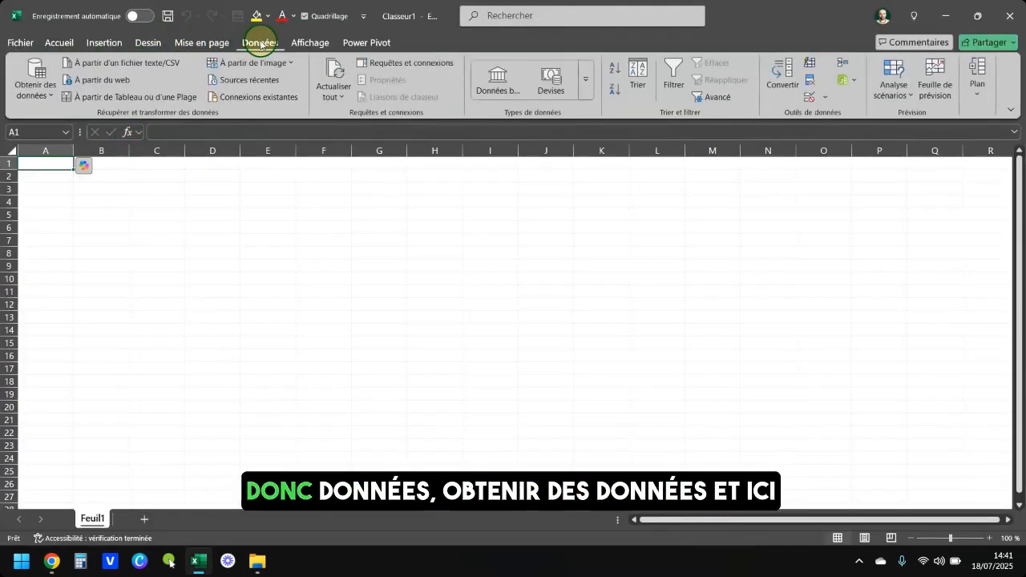
pyautogui.click(41, 92)
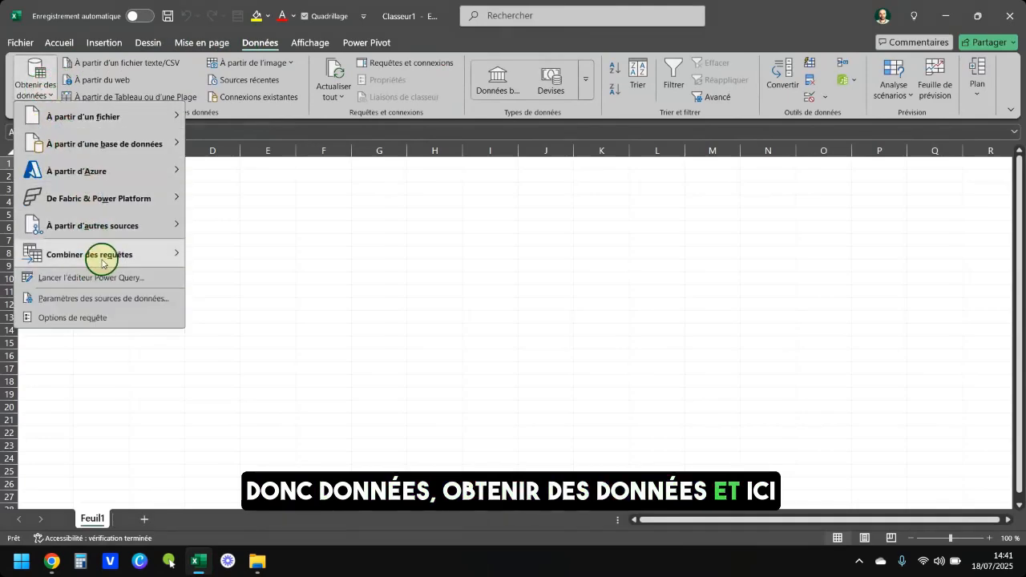
pyautogui.click(127, 116)
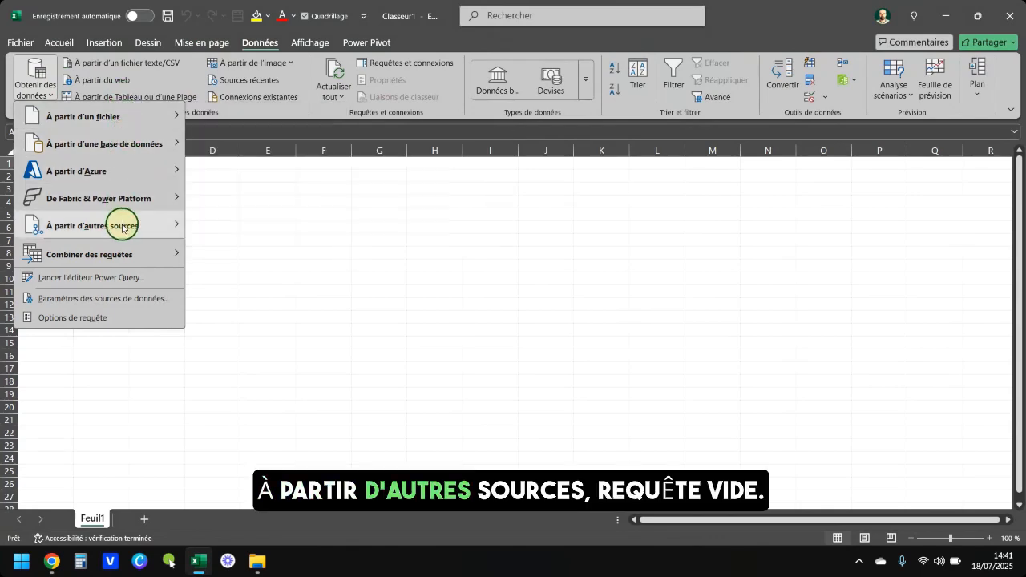
pyautogui.moveTo(121, 228)
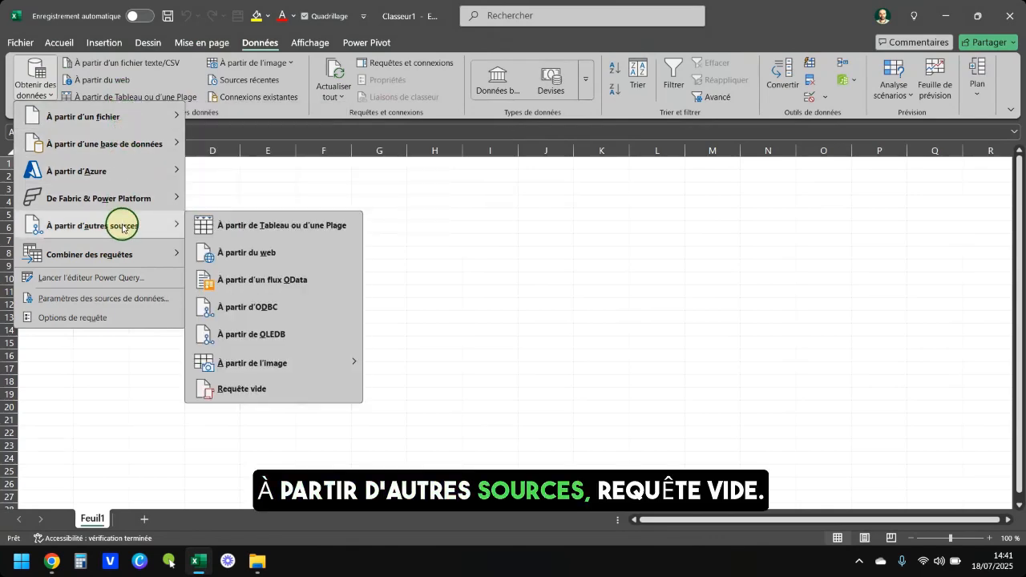
pyautogui.click(286, 401)
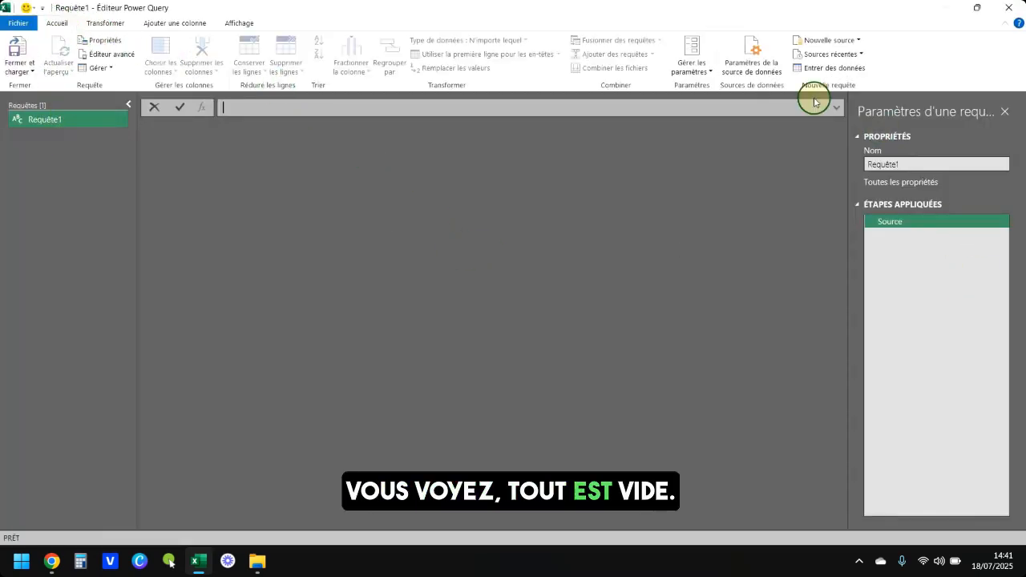
# Import Table001 (Page 1) from the PDF Relevé fournisseur in the desktop's Facturation folder and rename the query Relevé fournisseur
pyautogui.click(826, 40)
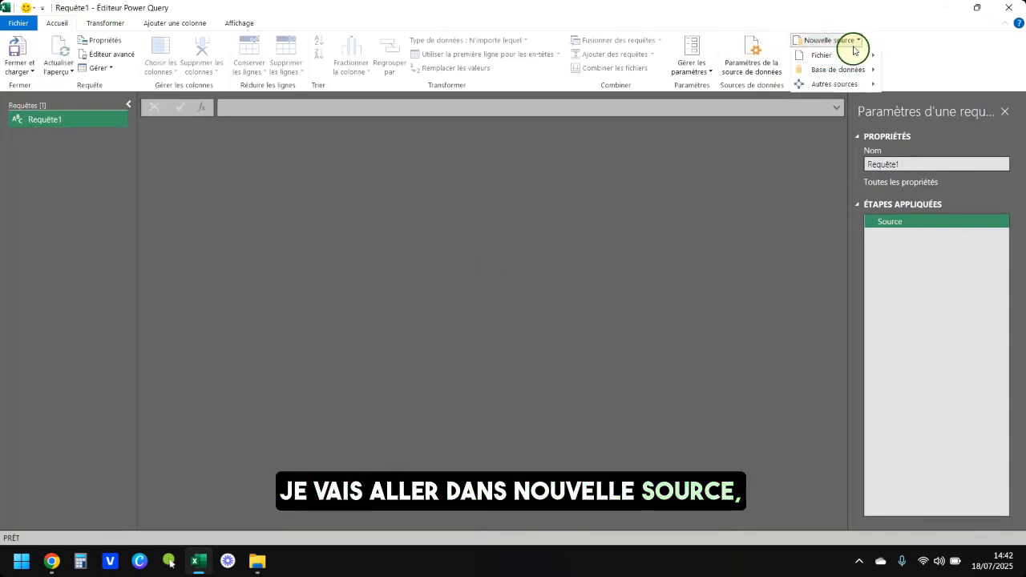
pyautogui.moveTo(854, 53)
pyautogui.click(918, 183)
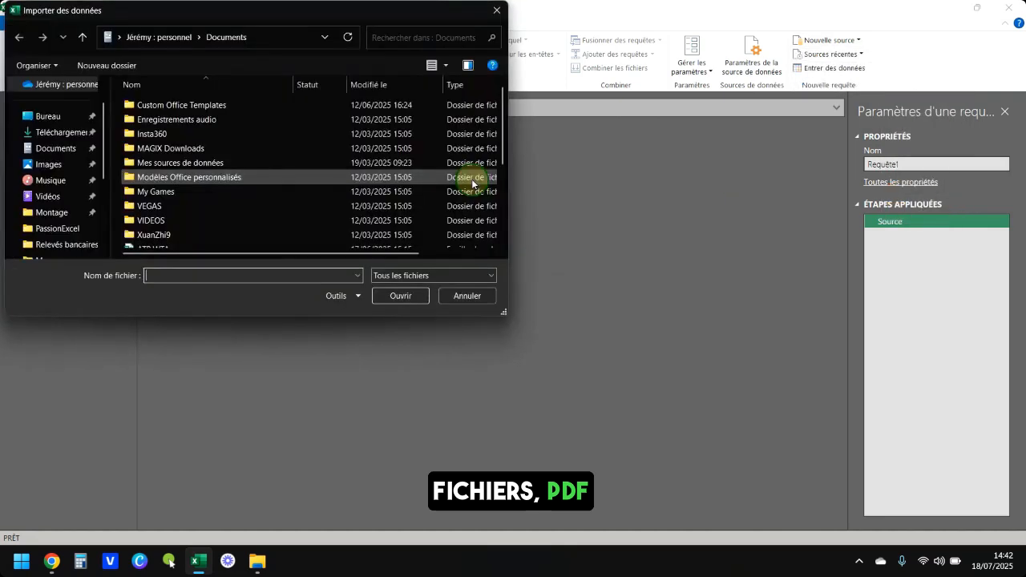
pyautogui.click(85, 116)
pyautogui.doubleClick(171, 105)
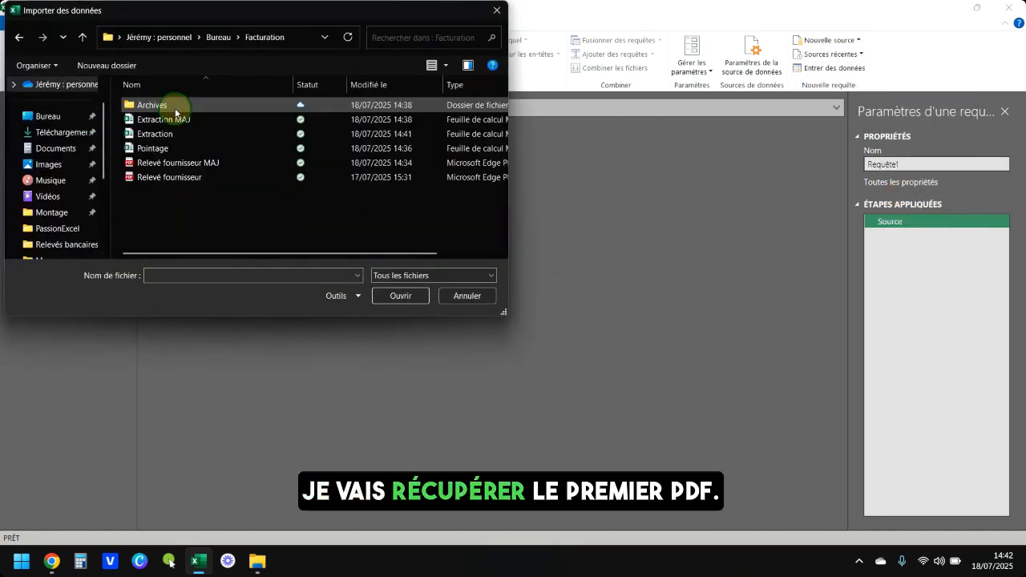
pyautogui.doubleClick(197, 177)
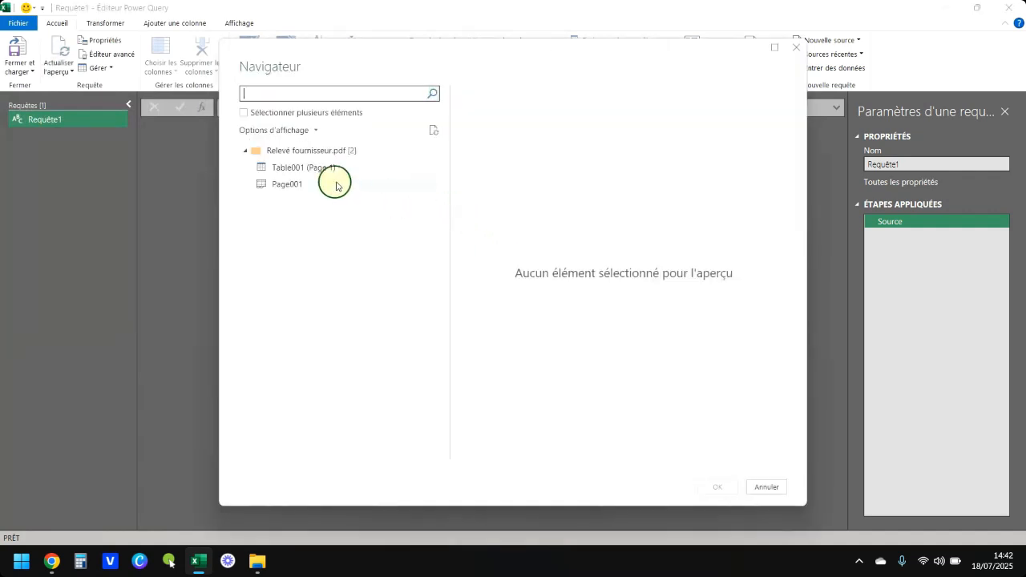
pyautogui.click(298, 168)
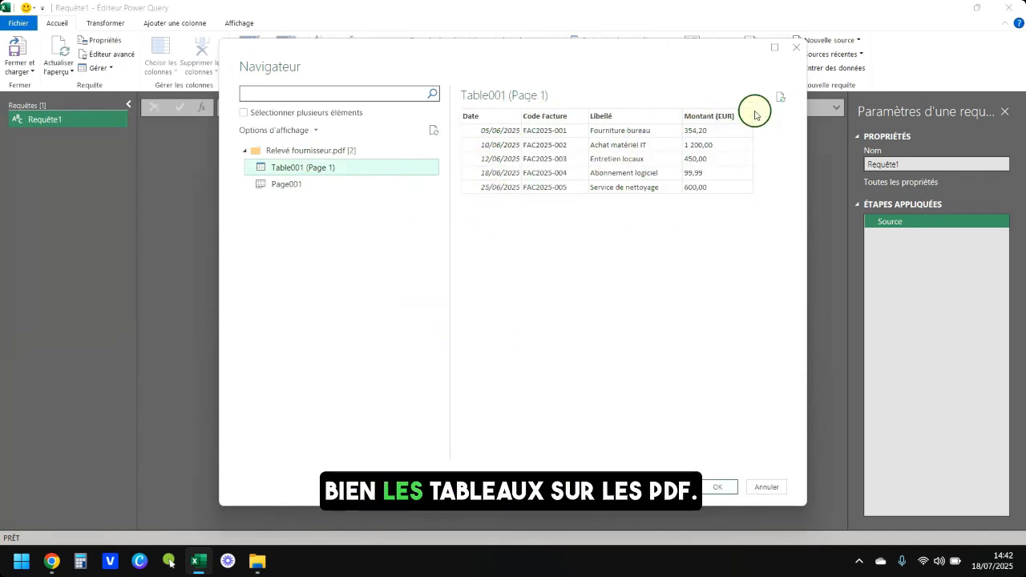
pyautogui.click(717, 486)
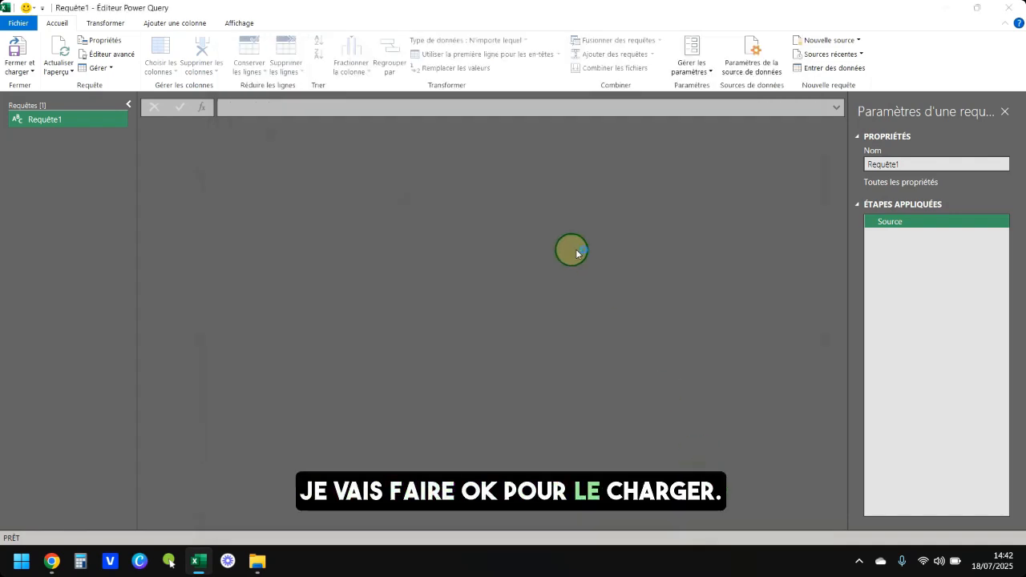
pyautogui.doubleClick(64, 136)
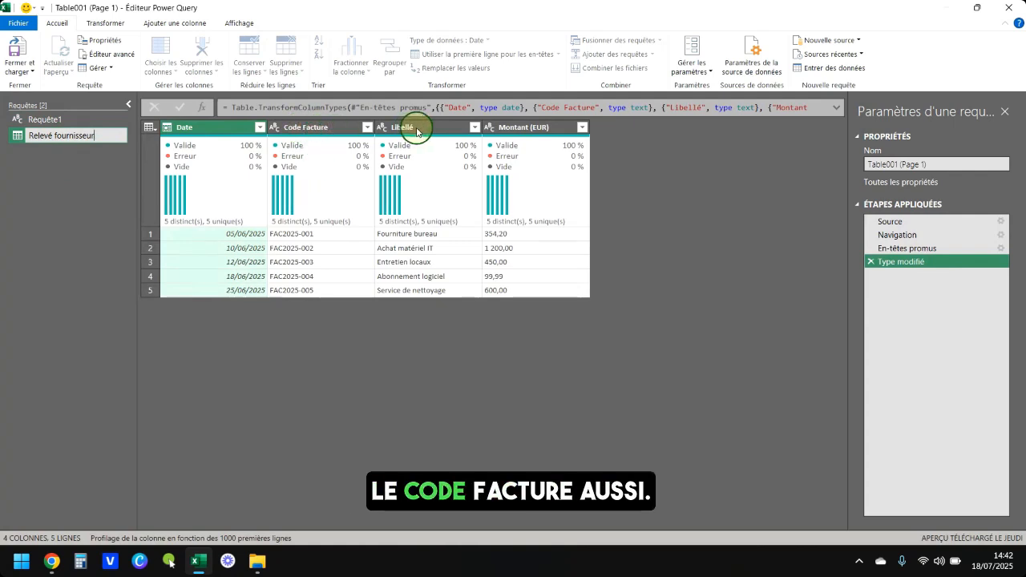
pyautogui.click(514, 124)
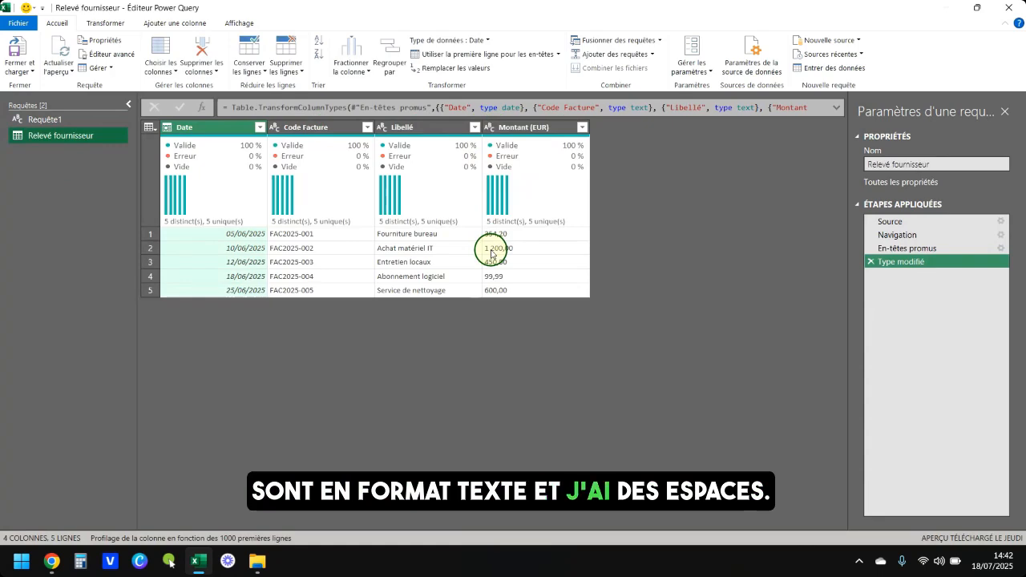
# Replace the spaces in the Montant (EUR) column with nothing and set its data type to Devise
pyautogui.click(105, 23)
pyautogui.click(519, 128)
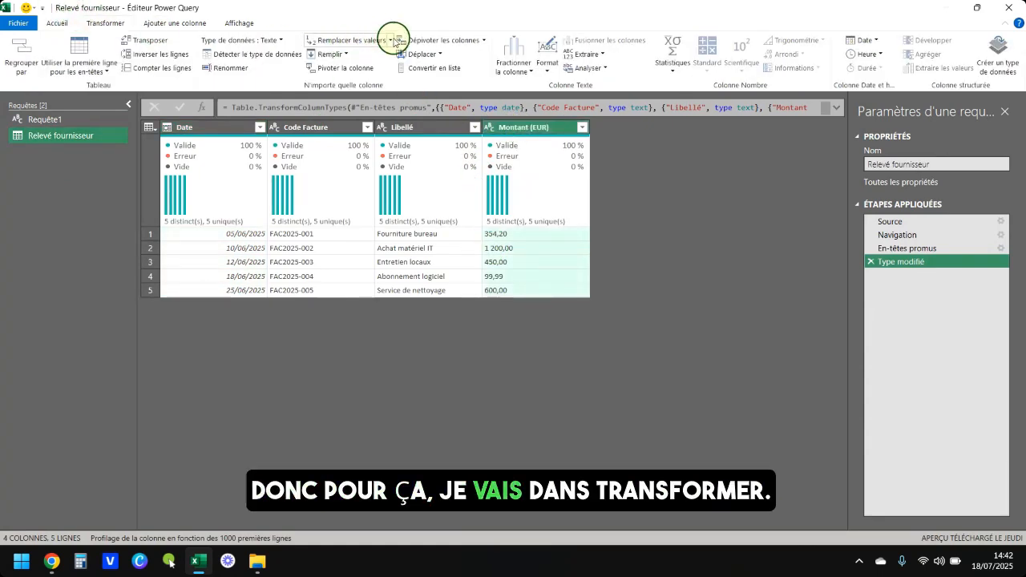
pyautogui.click(340, 41)
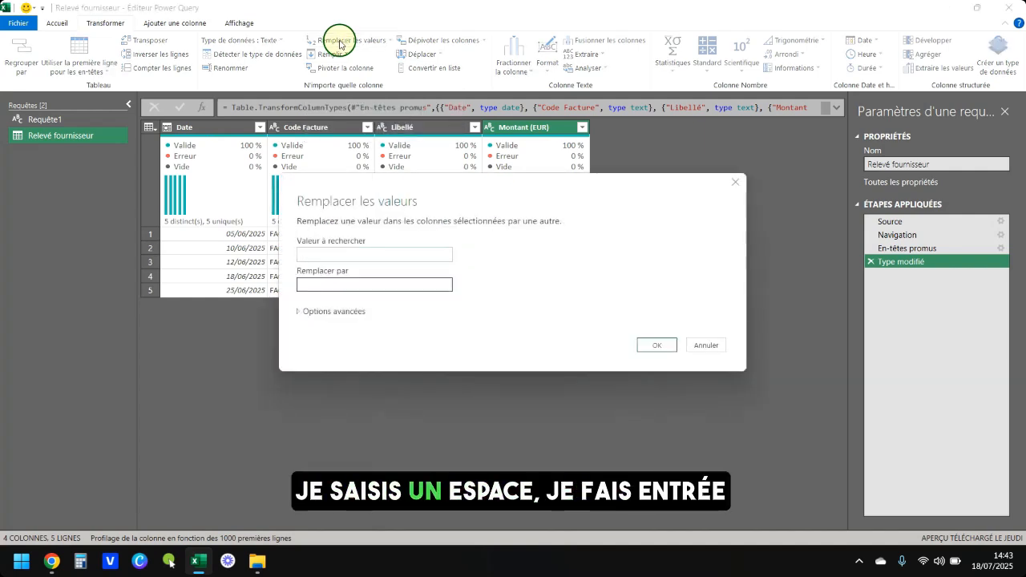
pyautogui.press('Return')
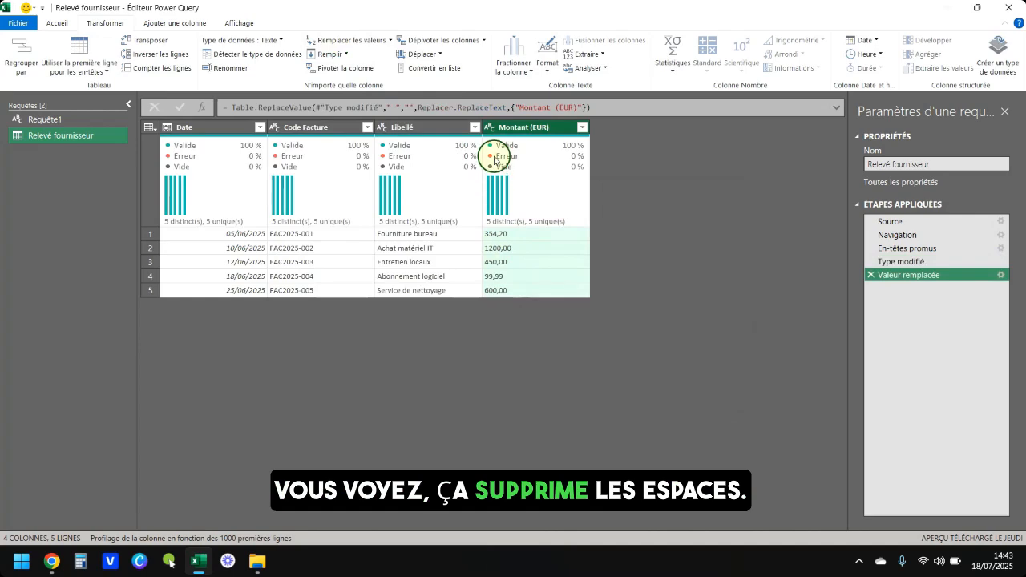
pyautogui.click(490, 128)
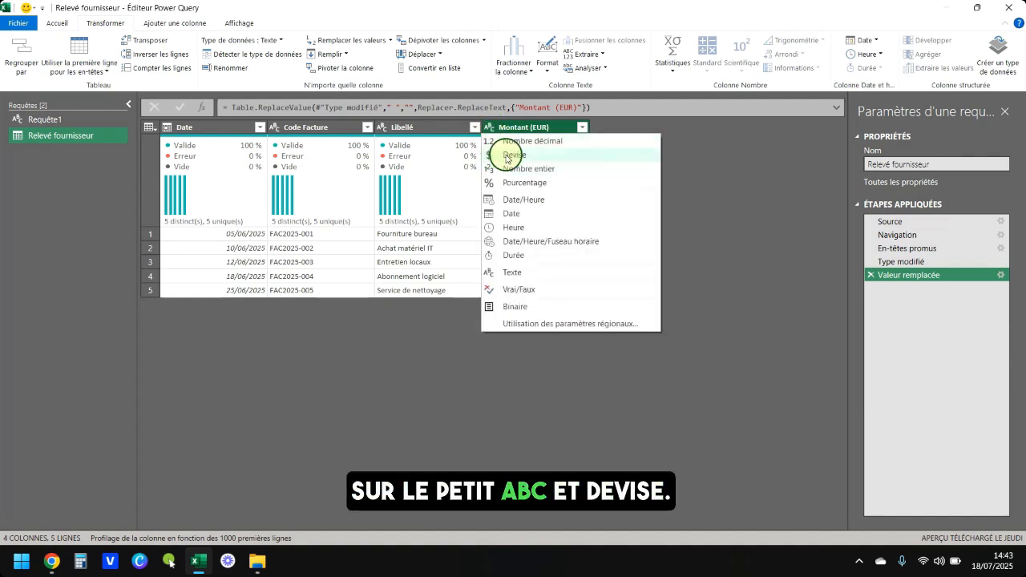
pyautogui.click(507, 154)
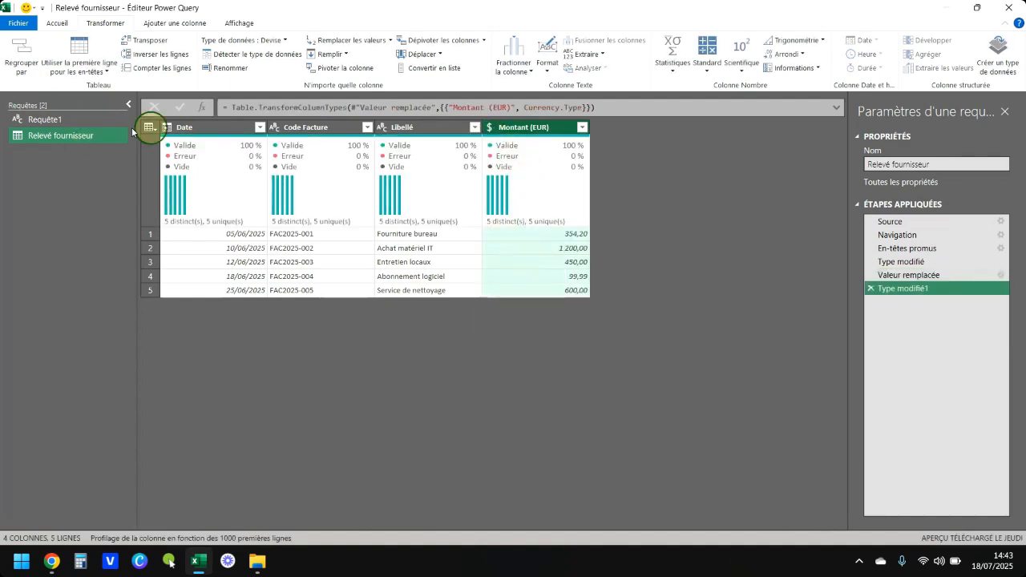
# Import Tableau1 from the Excel workbook Extraction in the Facturation folder as a new query
pyautogui.click(56, 26)
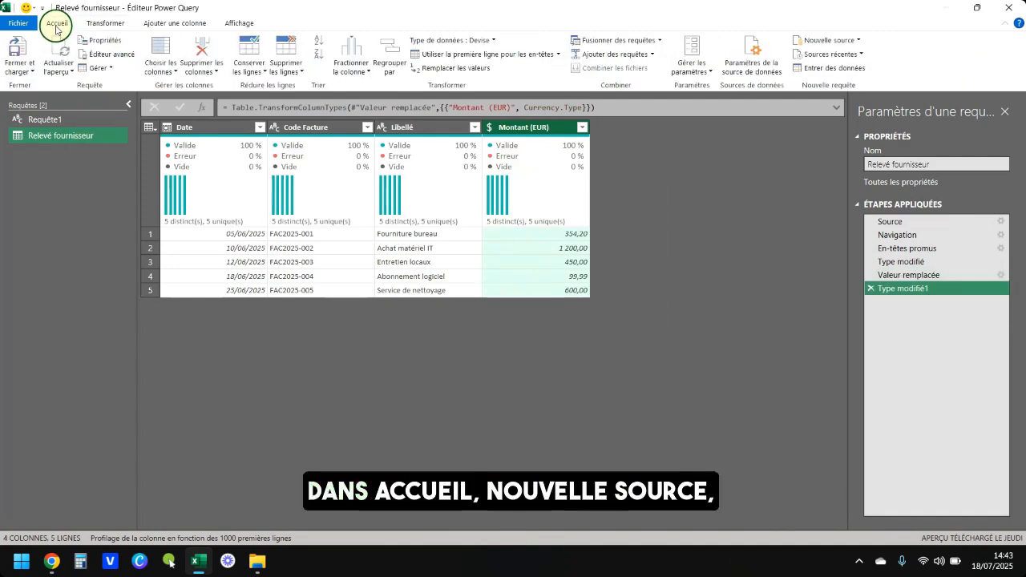
pyautogui.click(829, 40)
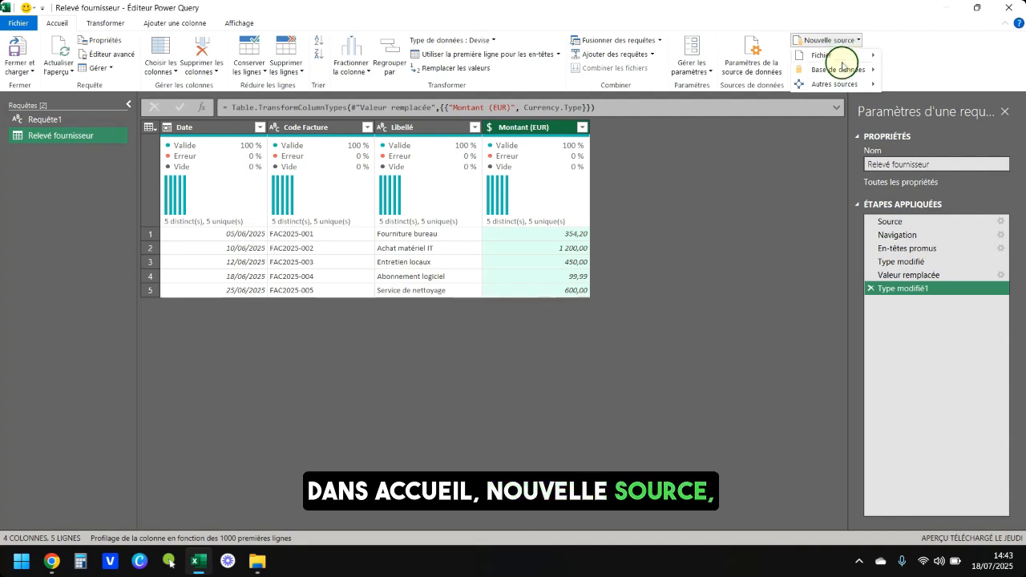
pyautogui.moveTo(837, 56)
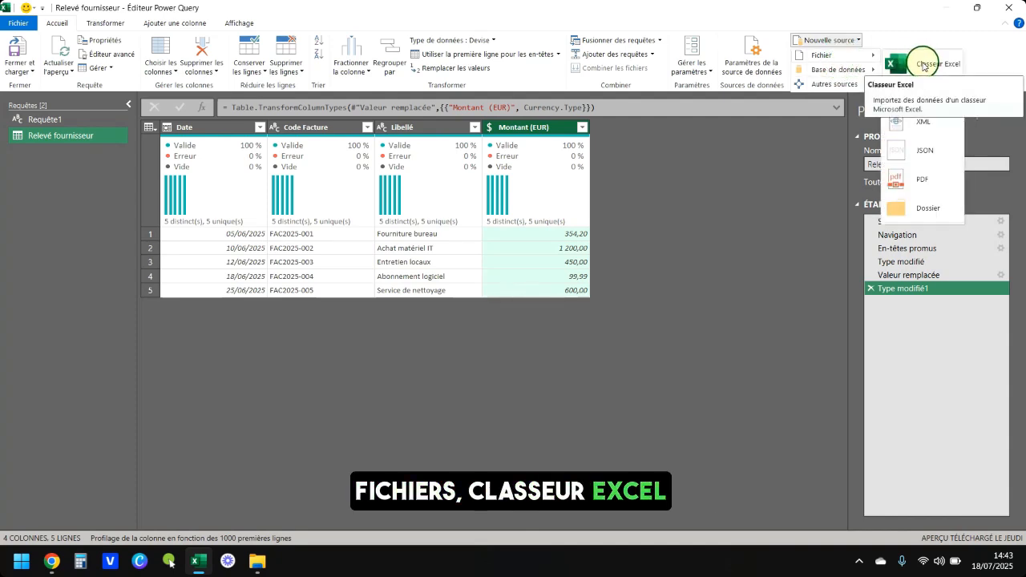
pyautogui.click(923, 66)
pyautogui.click(206, 139)
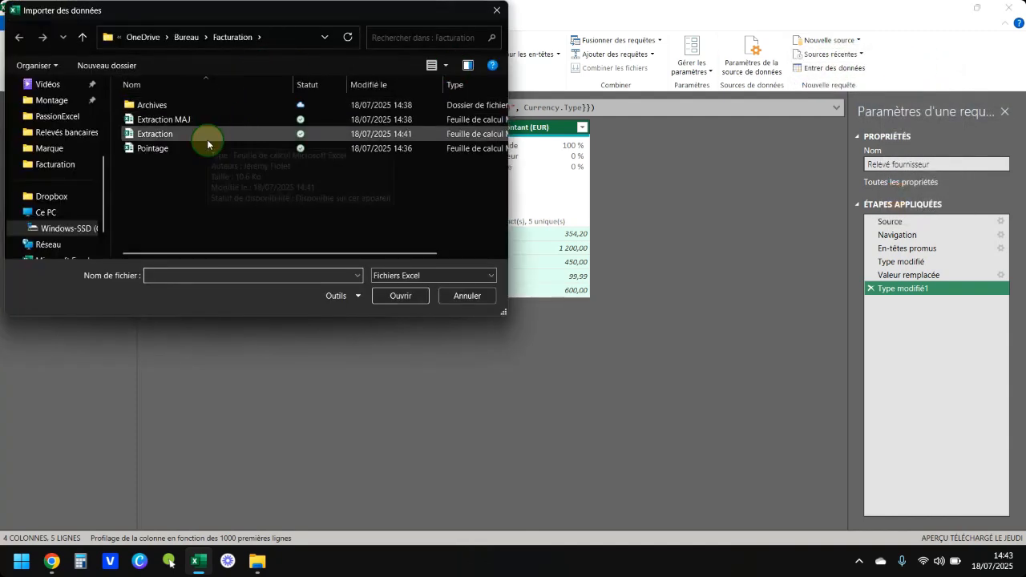
pyautogui.doubleClick(206, 138)
pyautogui.click(288, 167)
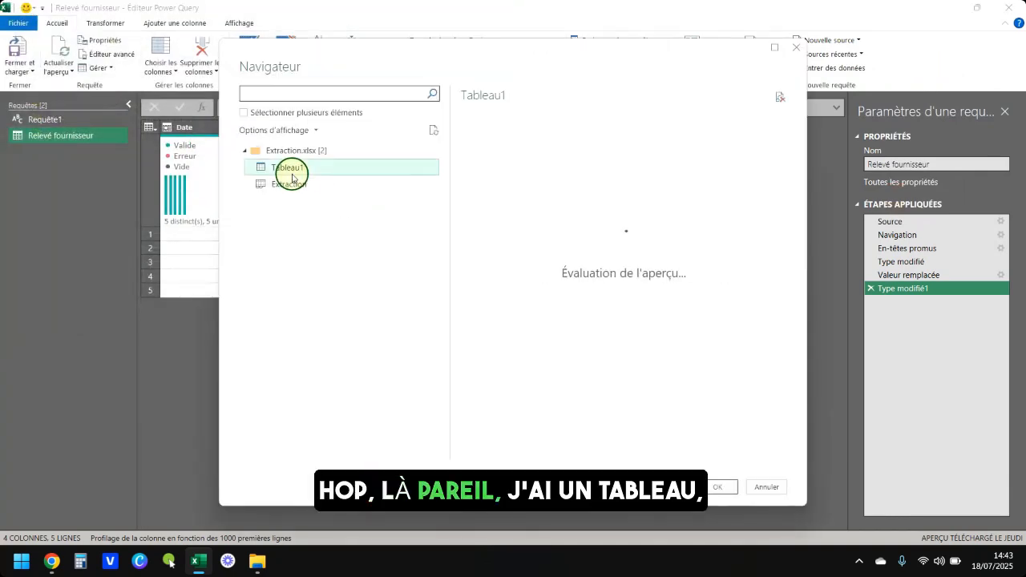
pyautogui.click(719, 487)
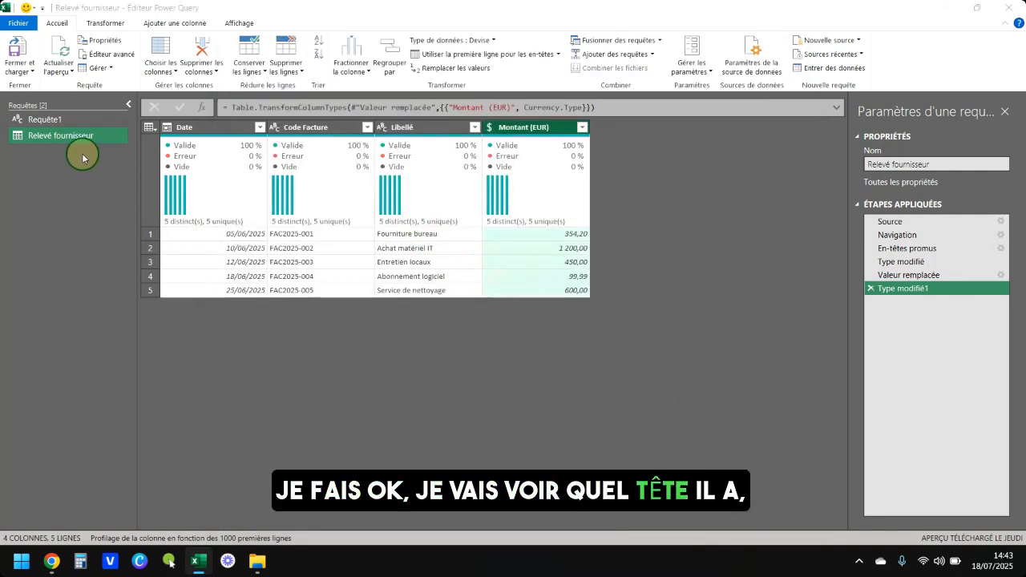
# Rename the Tableau1 query as Extraction comptable
pyautogui.doubleClick(52, 151)
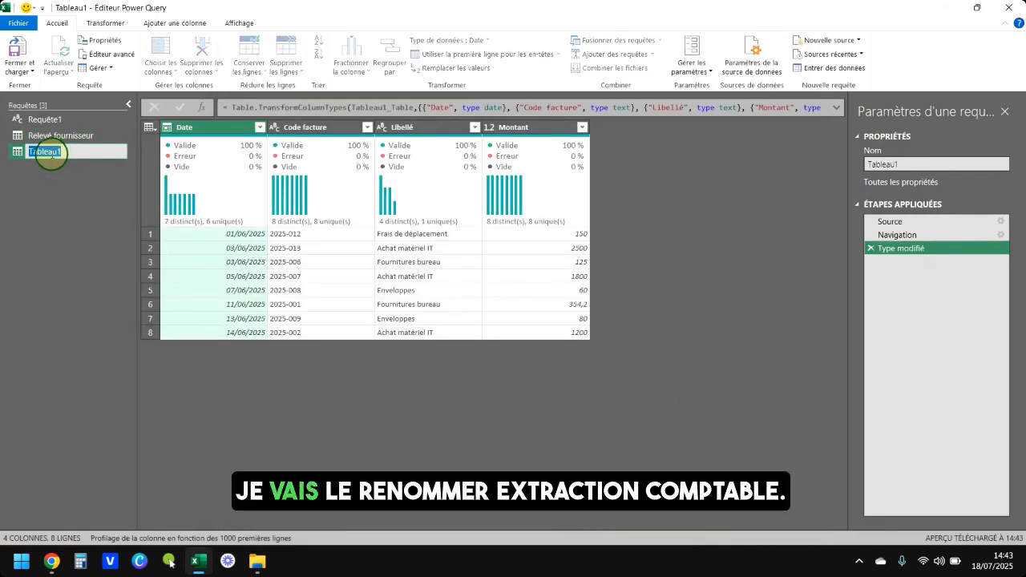
pyautogui.write('Extraction comptable')
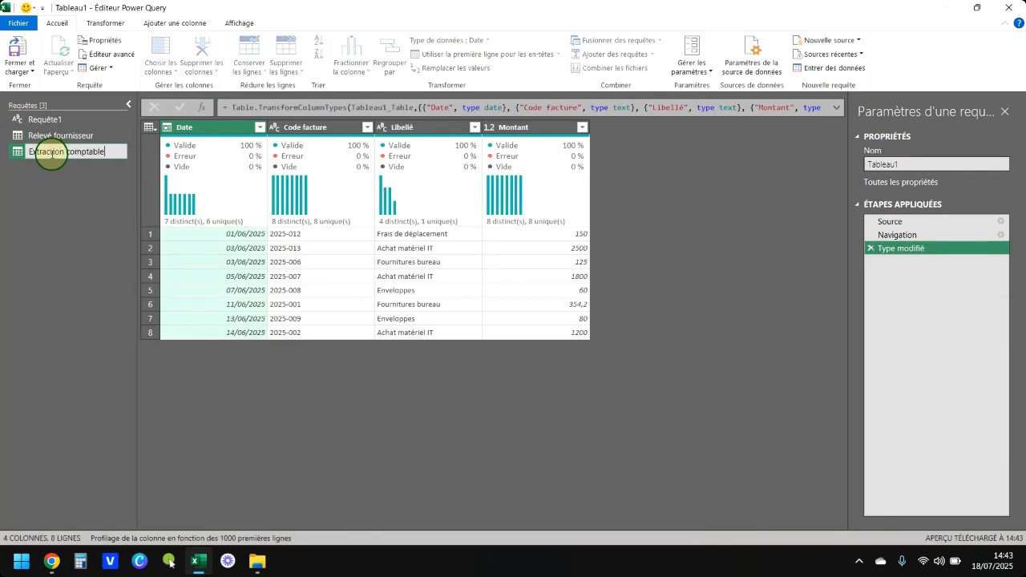
pyautogui.press('Return')
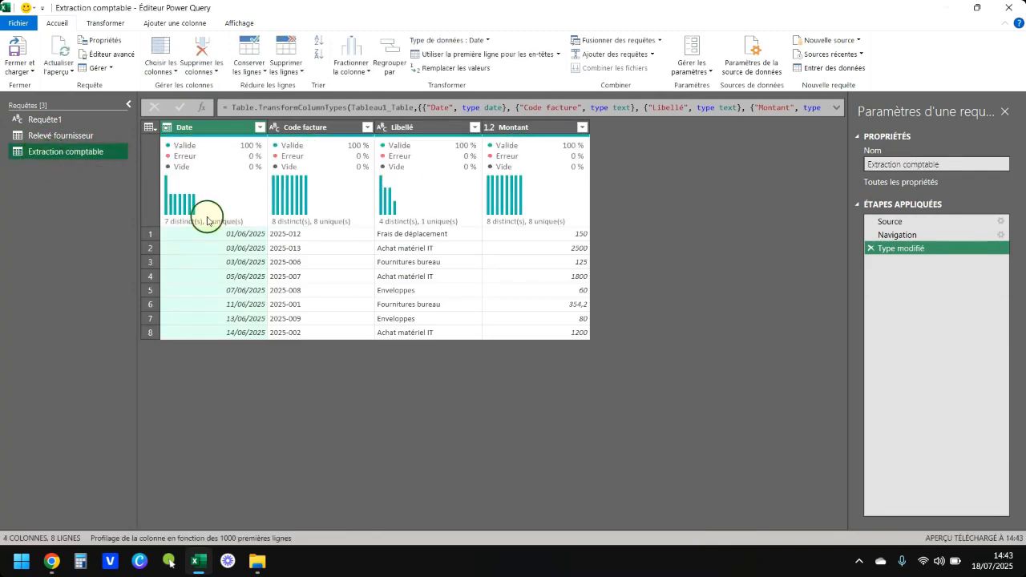
# Set the Montant column of Extraction comptable to the Devise data type, replacing the current type conversion
pyautogui.click(493, 128)
pyautogui.click(513, 150)
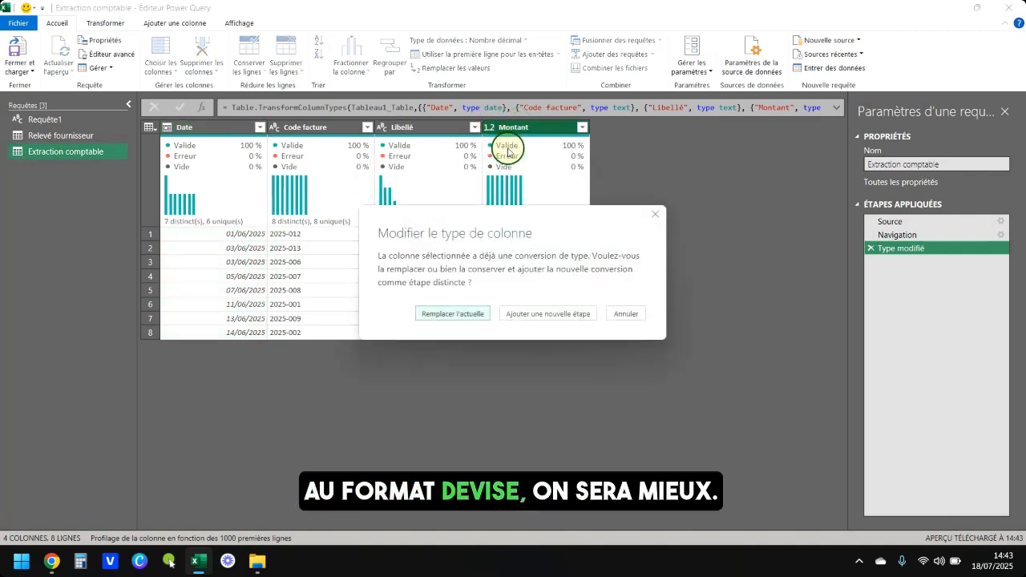
pyautogui.click(466, 314)
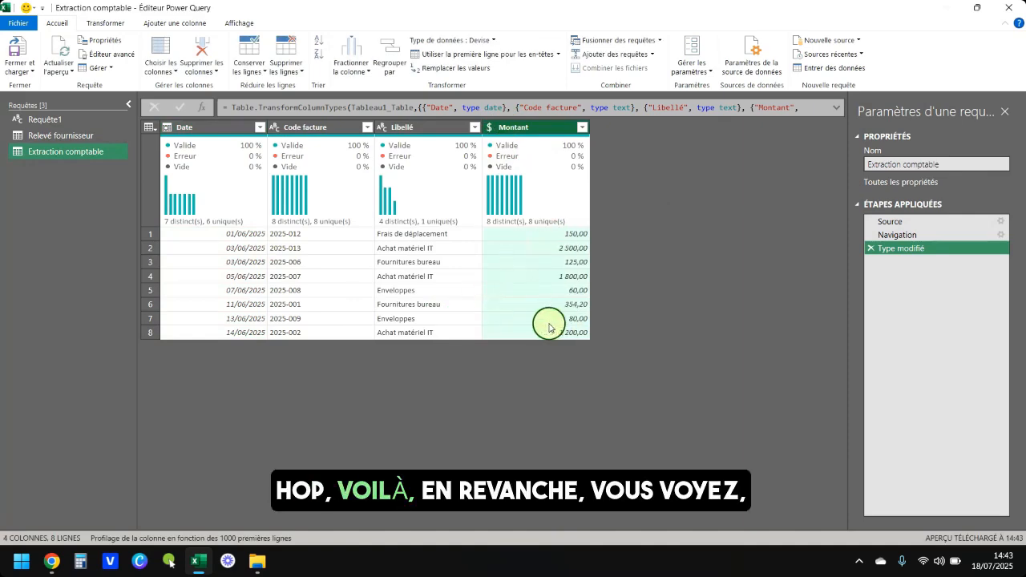
# Add the prefix FAC to every value of the Code facture column in Extraction comptable, matching the format in Relevé fournisseur
pyautogui.click(335, 262)
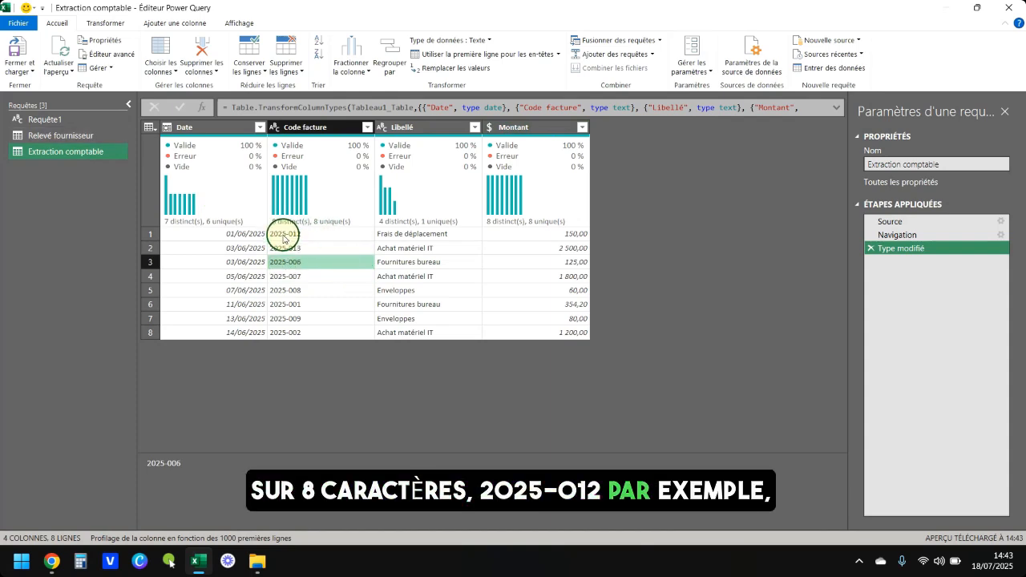
pyautogui.click(64, 136)
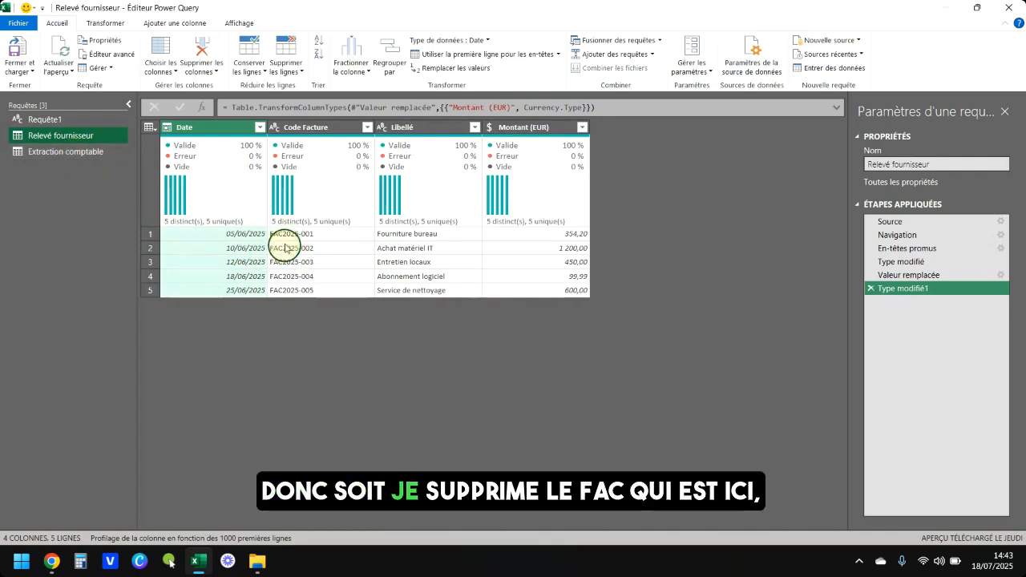
pyautogui.click(56, 152)
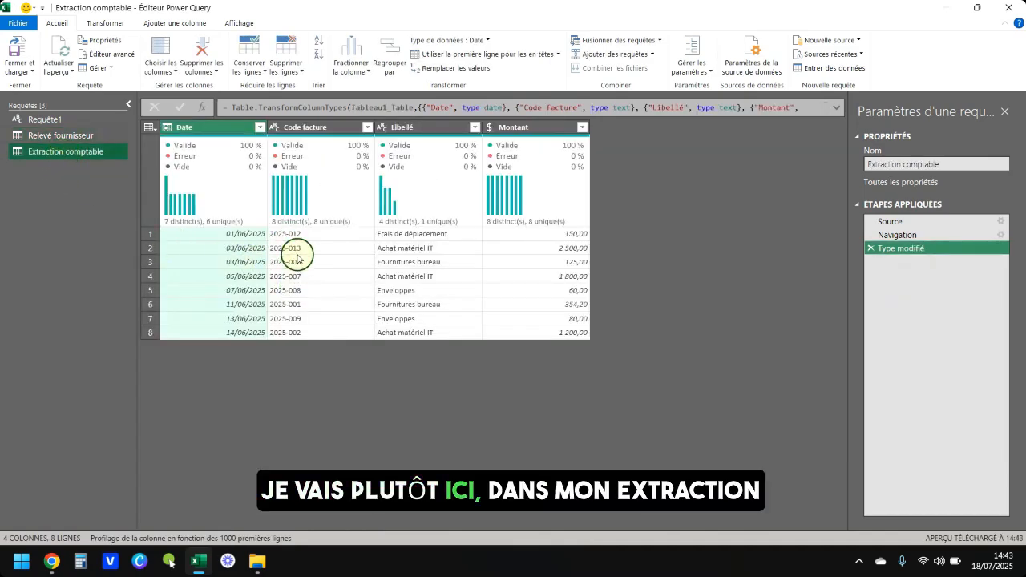
pyautogui.click(309, 233)
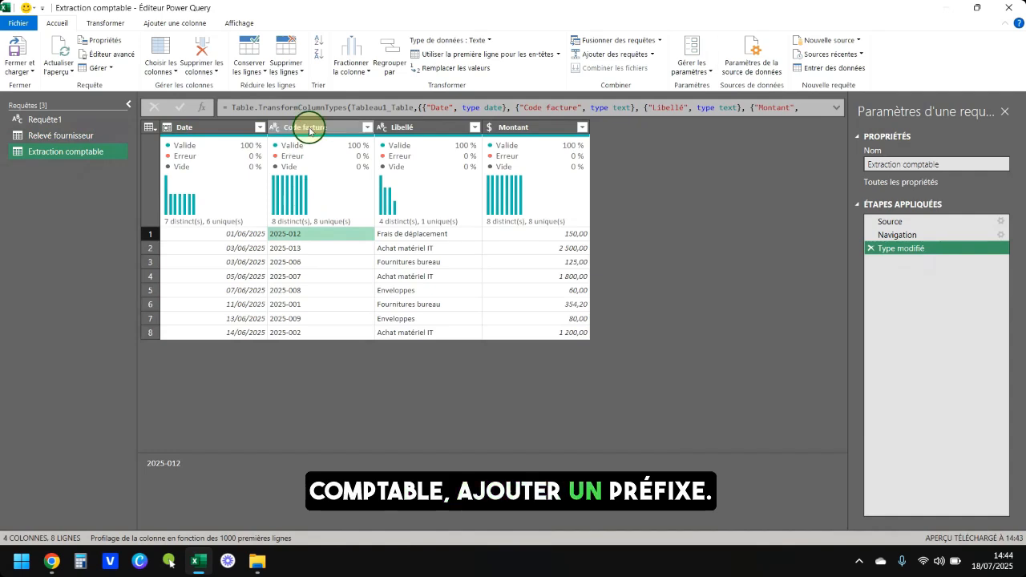
pyautogui.click(309, 127)
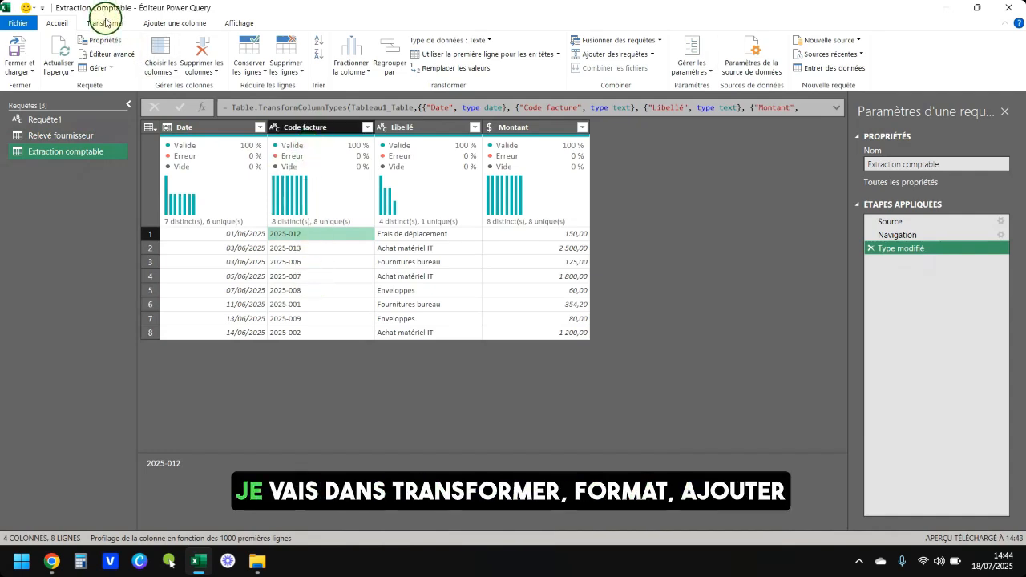
pyautogui.click(105, 23)
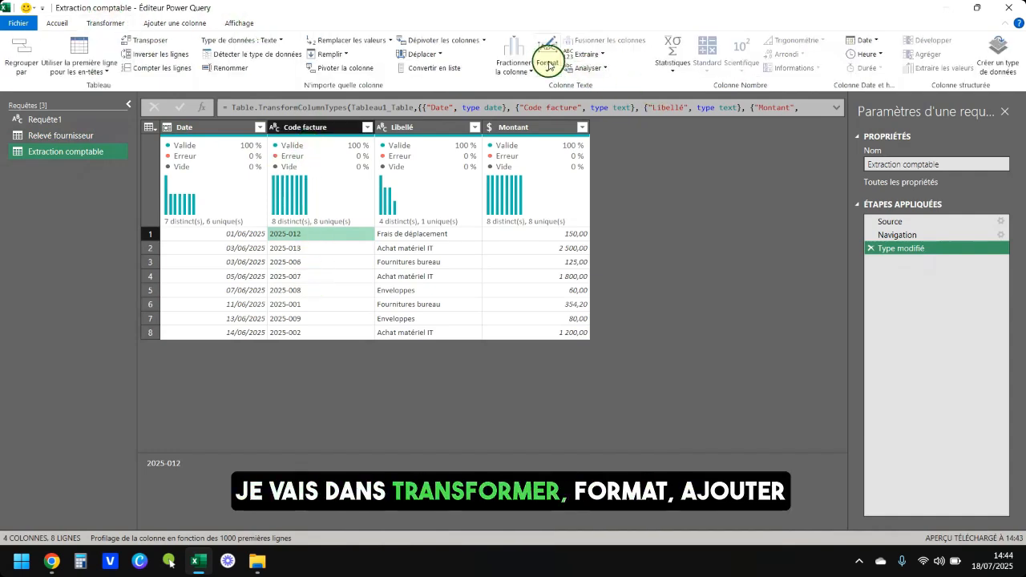
pyautogui.click(548, 70)
pyautogui.click(571, 159)
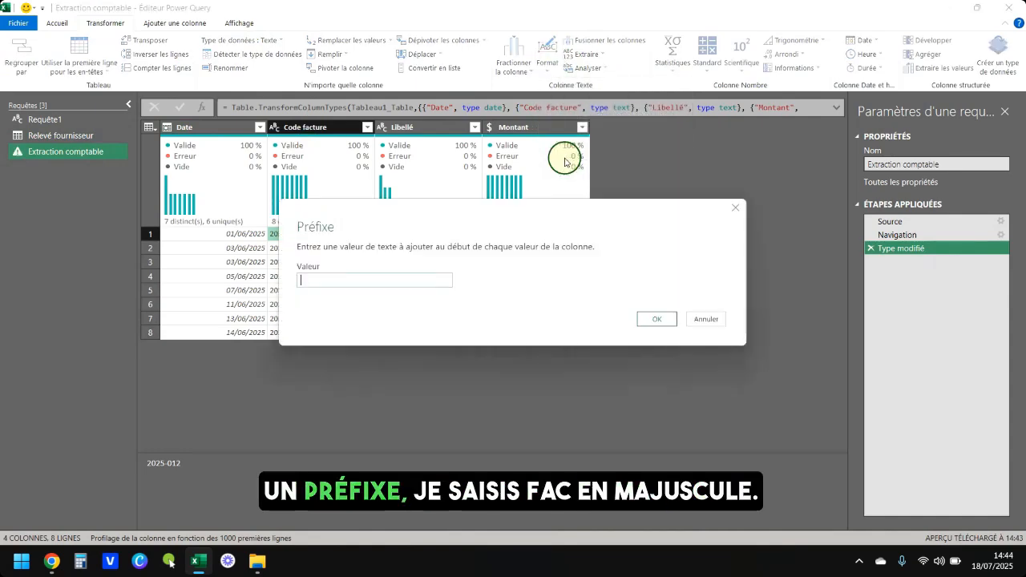
pyautogui.write('FAC')
pyautogui.press('Return')
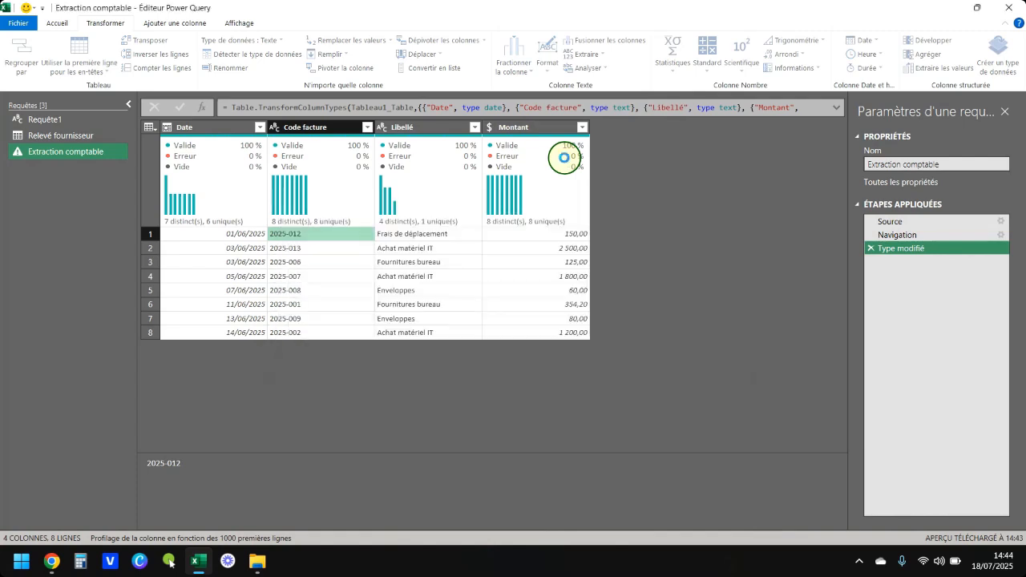
# Compare the Relevé fournisseur and Extraction comptable queries, and delete the unneeded query Requête1
pyautogui.click(59, 138)
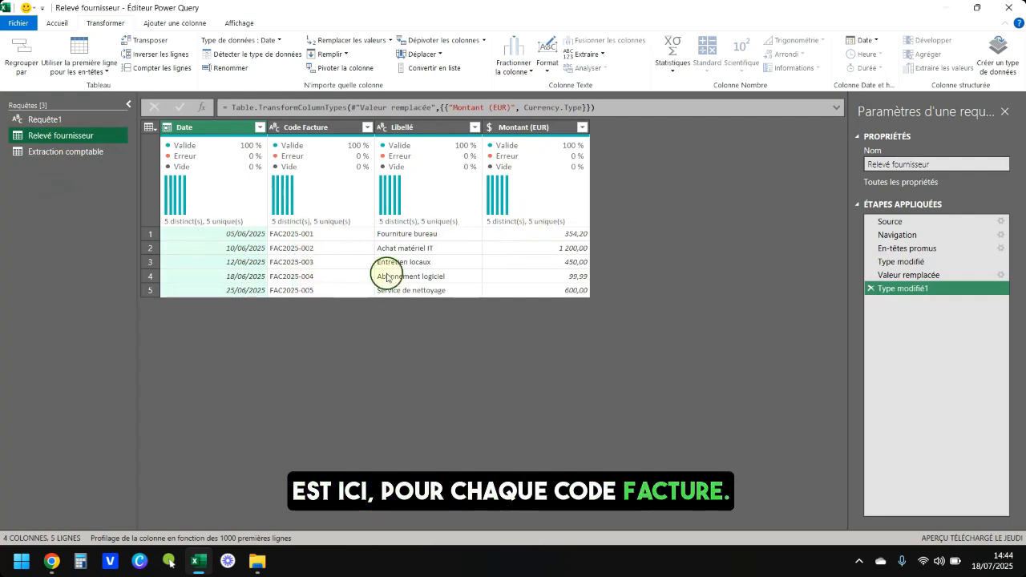
pyautogui.click(80, 151)
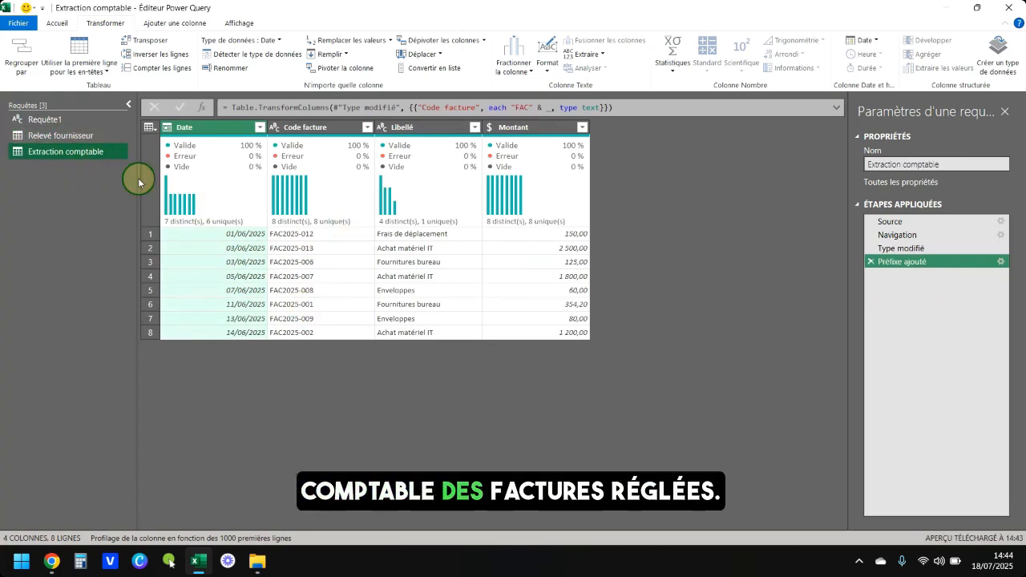
pyautogui.click(80, 136)
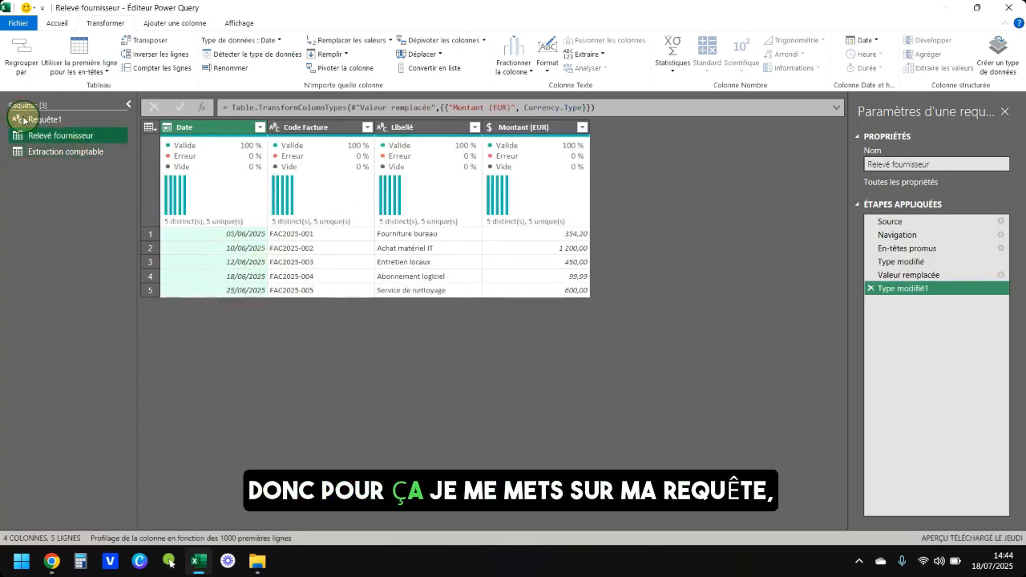
pyautogui.rightClick(58, 122)
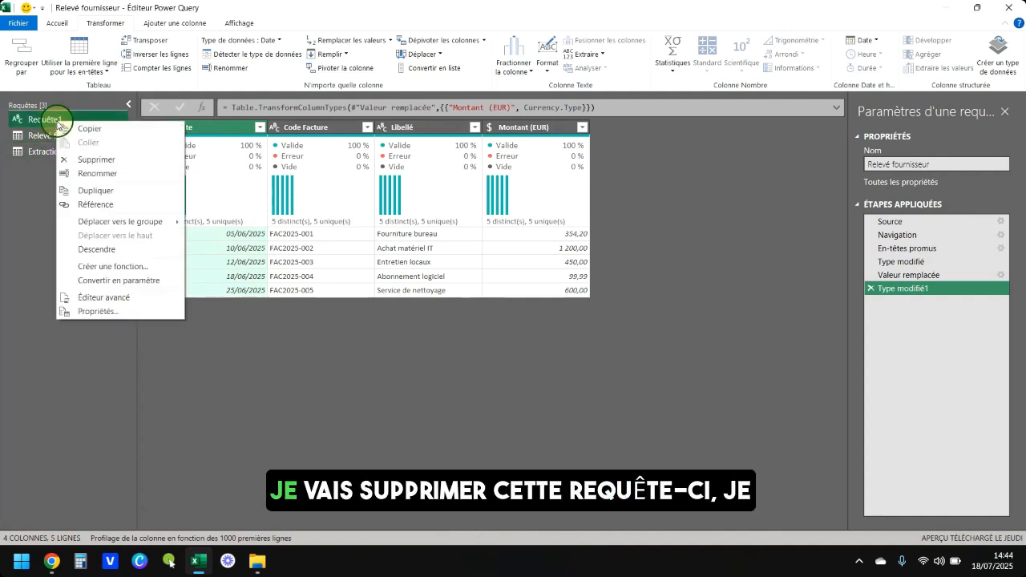
pyautogui.click(98, 158)
pyautogui.click(548, 295)
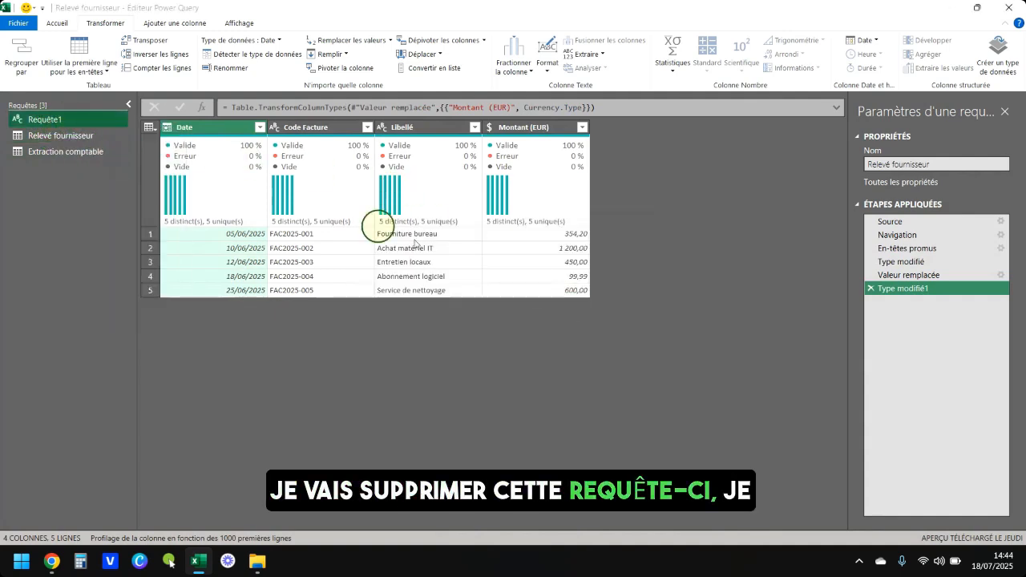
# Merge Relevé fournisseur with Extraction comptable as a new query, matching on the invoice code columns with an Externe gauche join
pyautogui.click(68, 120)
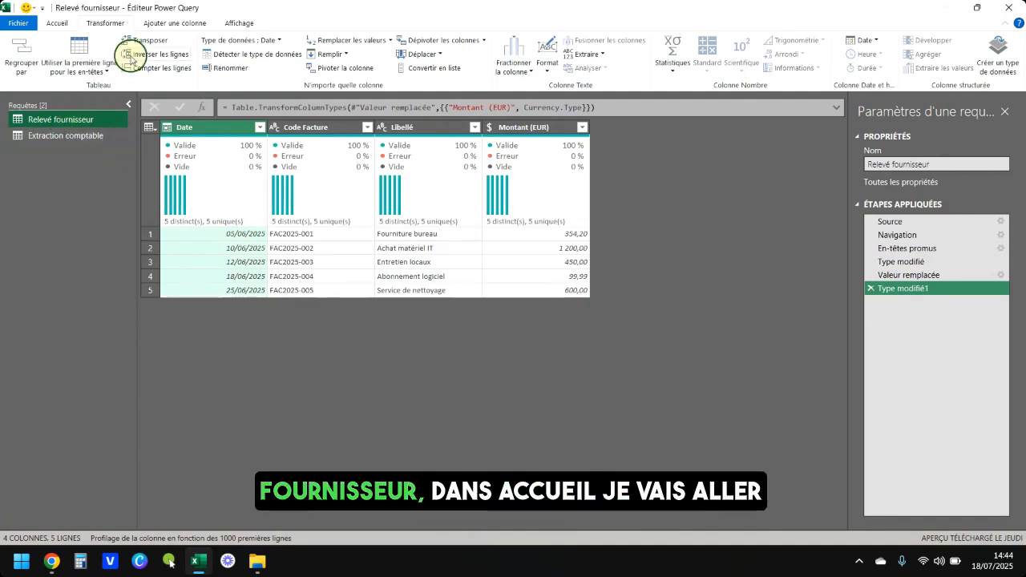
pyautogui.click(61, 24)
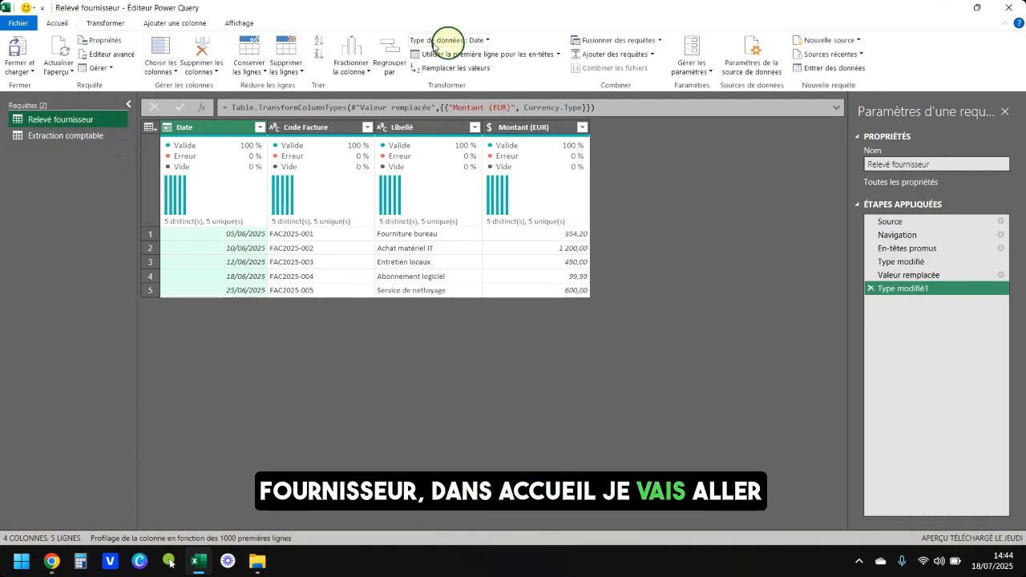
pyautogui.click(651, 40)
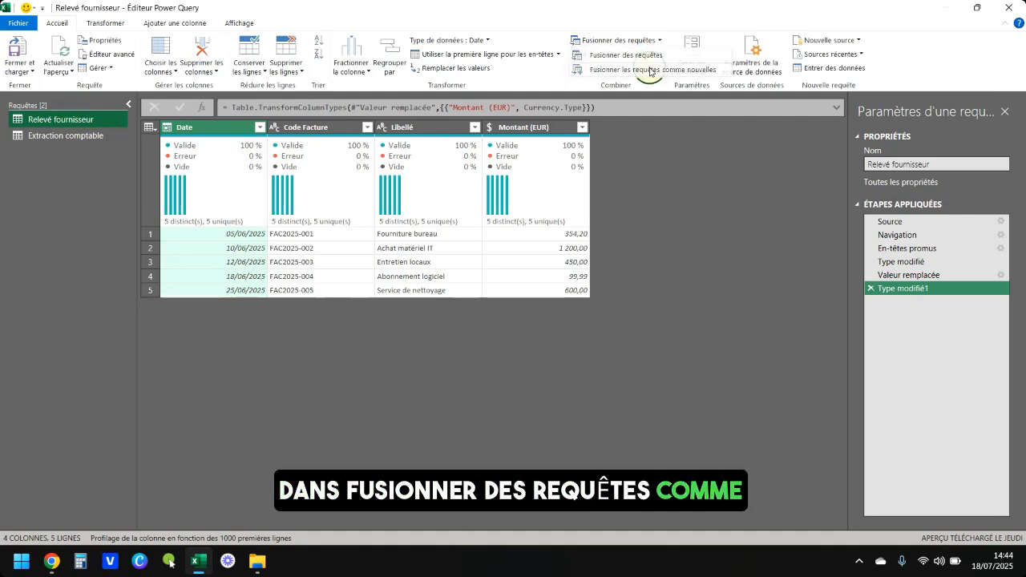
pyautogui.click(650, 70)
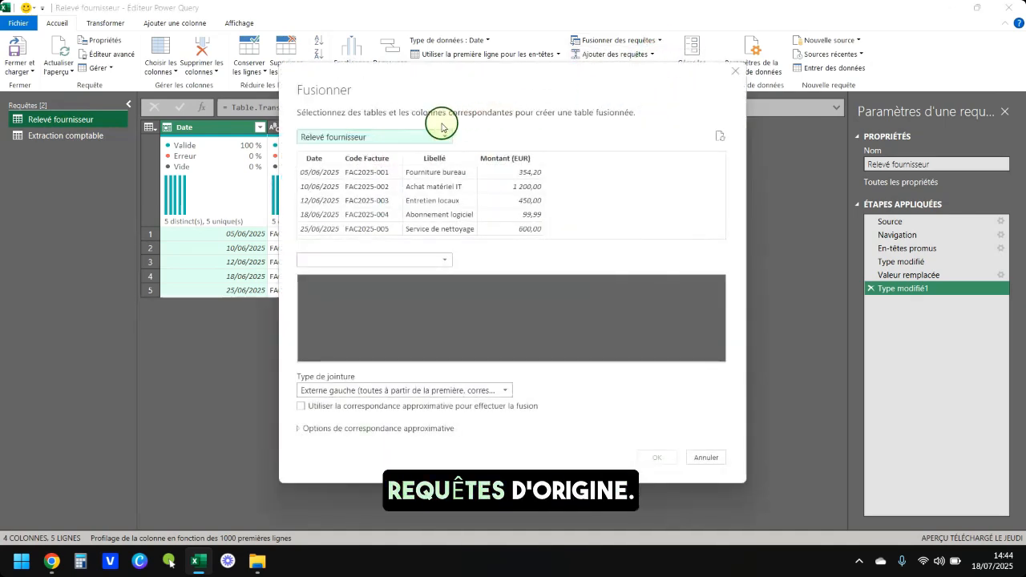
pyautogui.click(367, 159)
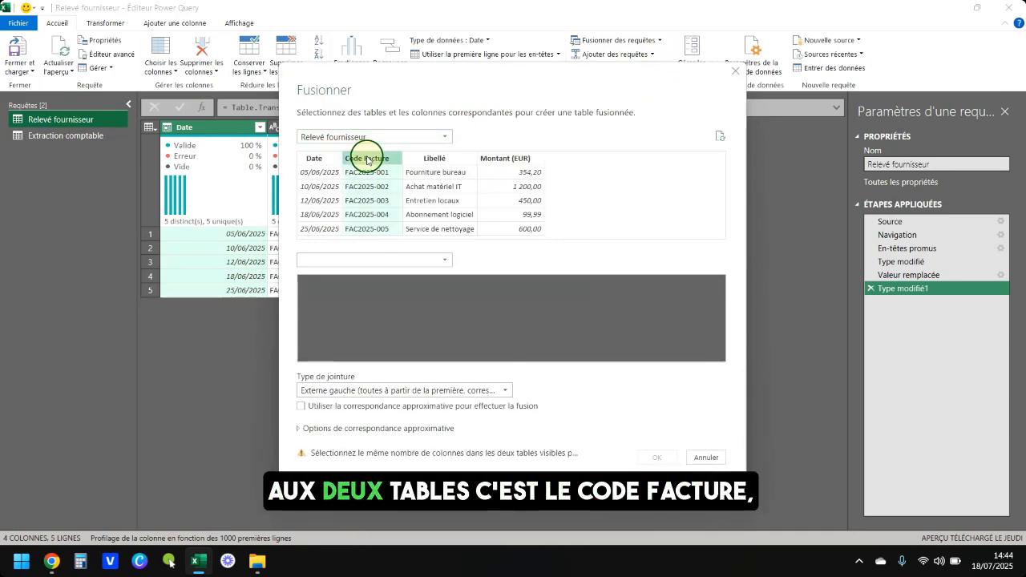
pyautogui.click(371, 258)
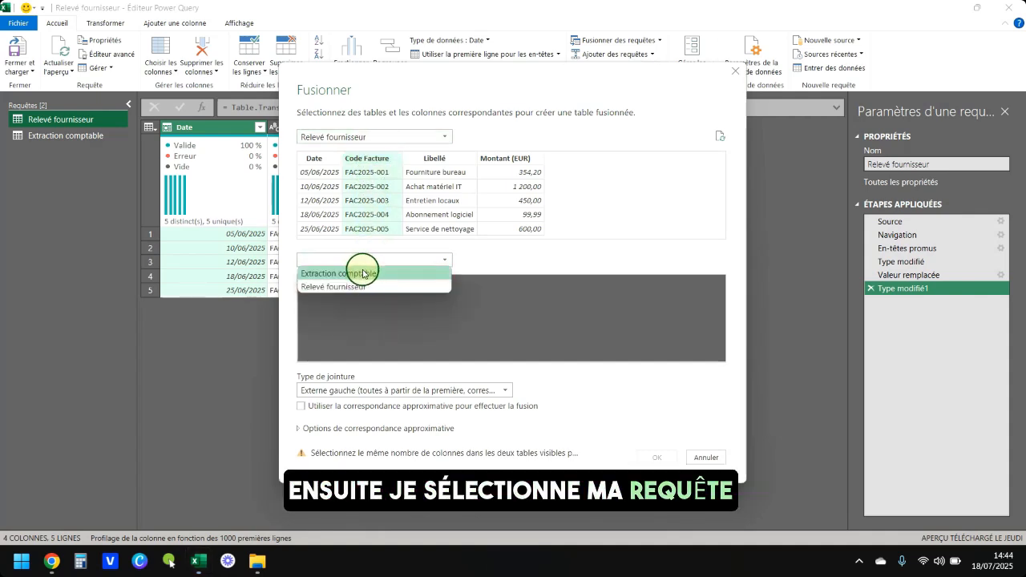
pyautogui.click(362, 272)
pyautogui.click(367, 281)
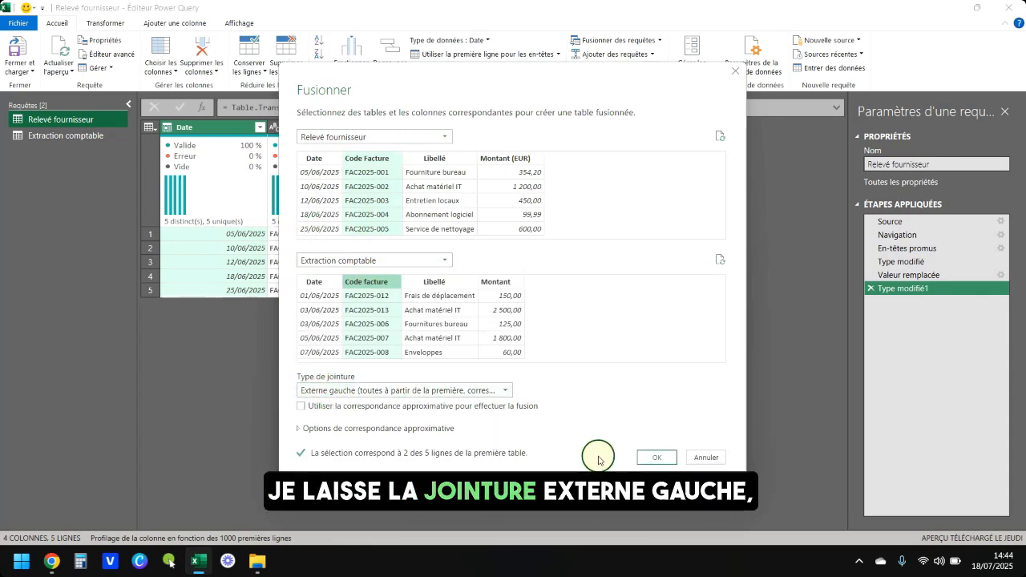
pyautogui.click(656, 457)
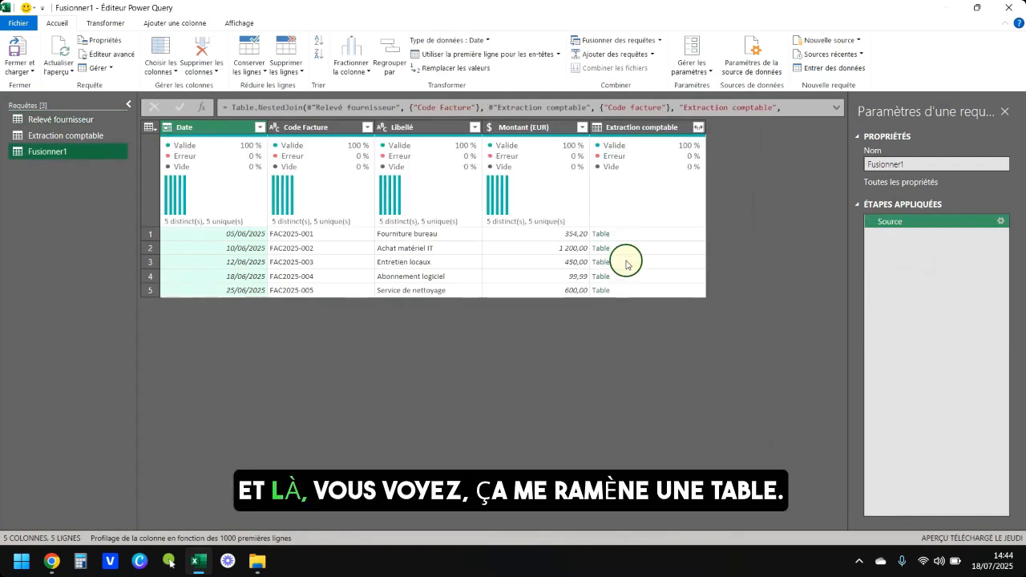
# Expand the Extraction comptable column of the merged query to only its Date field, without the original column name as prefix
pyautogui.click(698, 127)
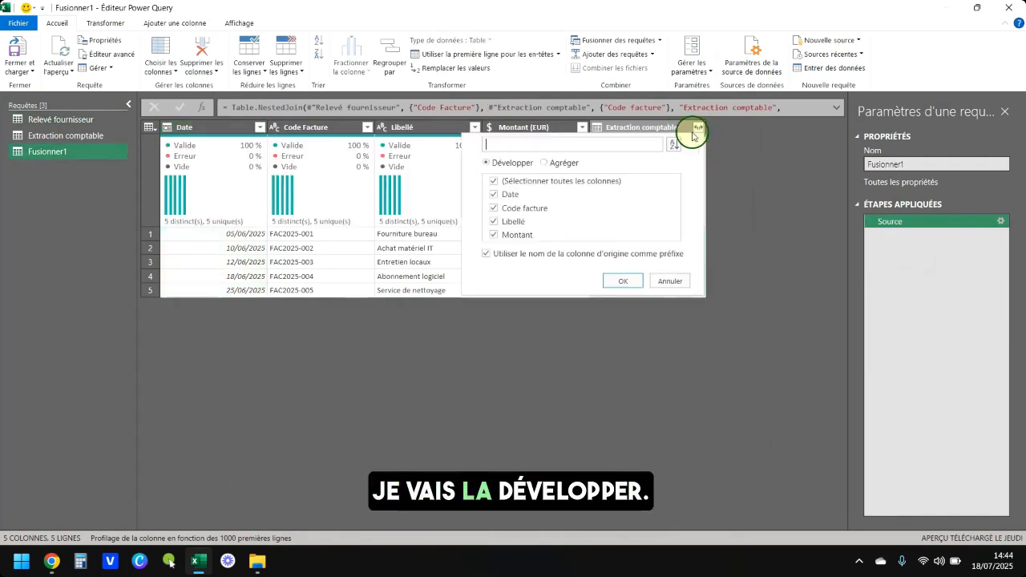
pyautogui.click(495, 195)
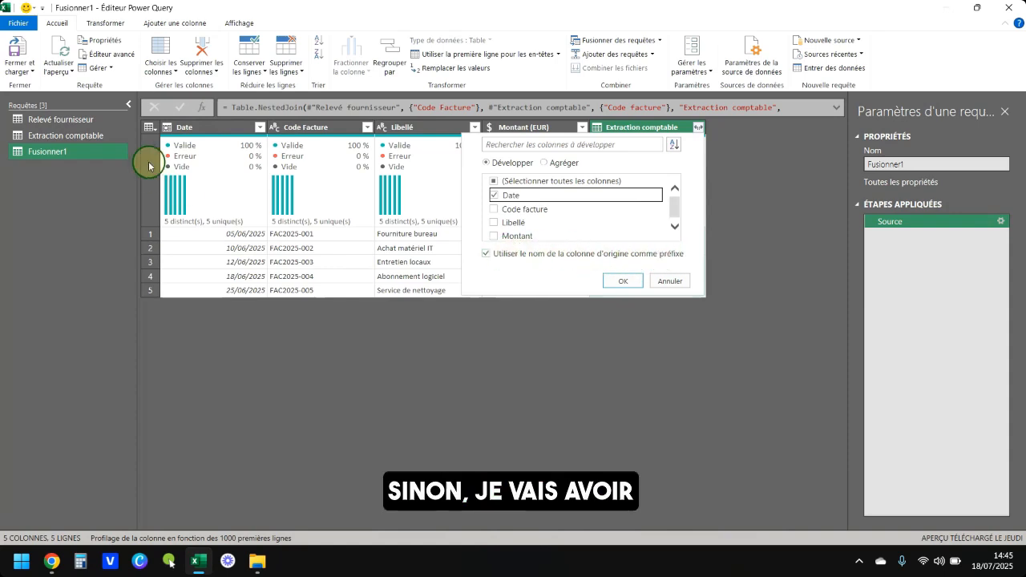
pyautogui.click(488, 252)
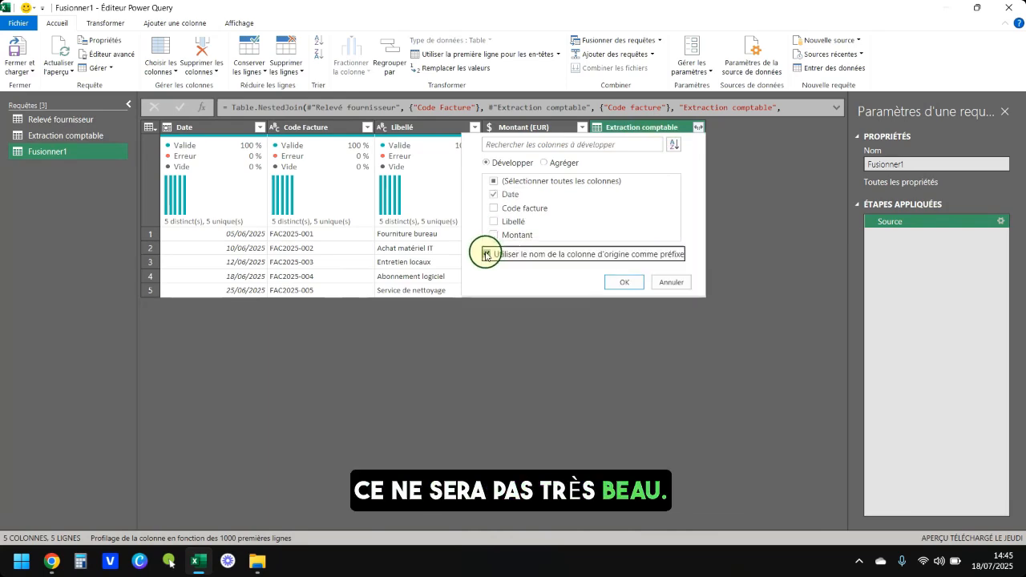
pyautogui.click(622, 281)
# Rename the expanded date column as Date de règlement
pyautogui.doubleClick(631, 127)
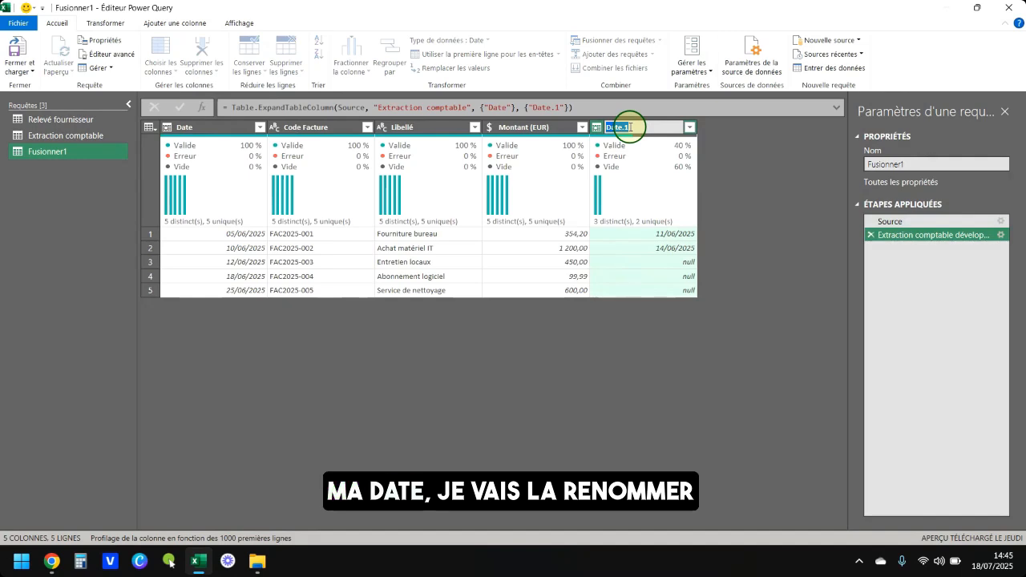
pyautogui.write('de règ')
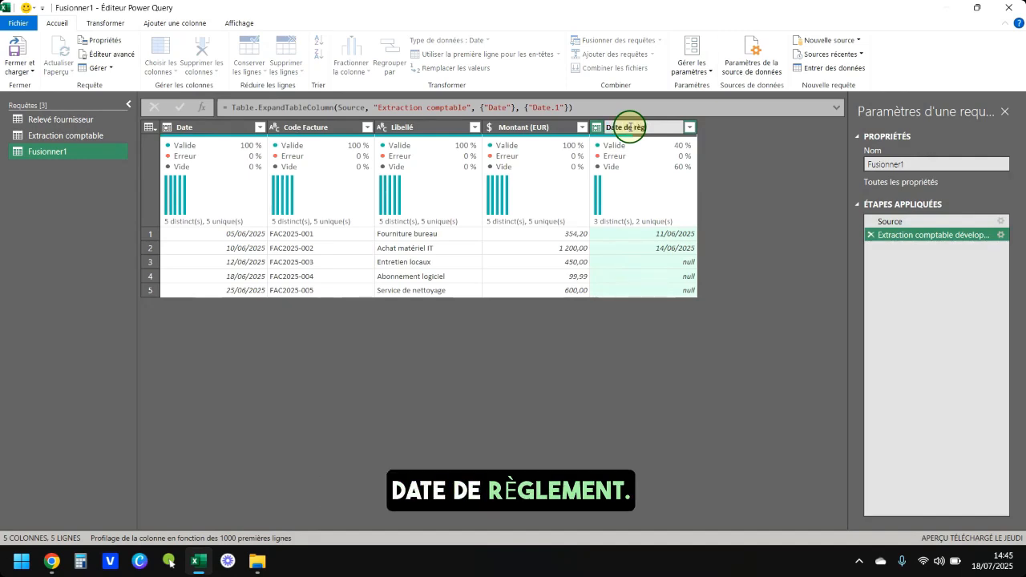
pyautogui.write('lement')
pyautogui.press('Return')
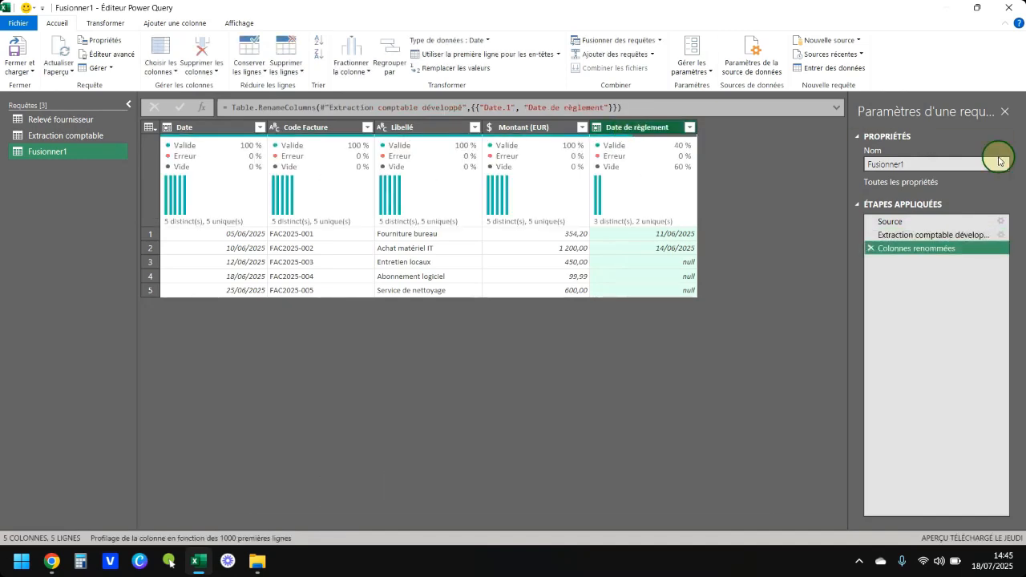
# Check the settlement dates of invoices FAC2025-001 and FAC2025-002 in the merged query
pyautogui.click(350, 238)
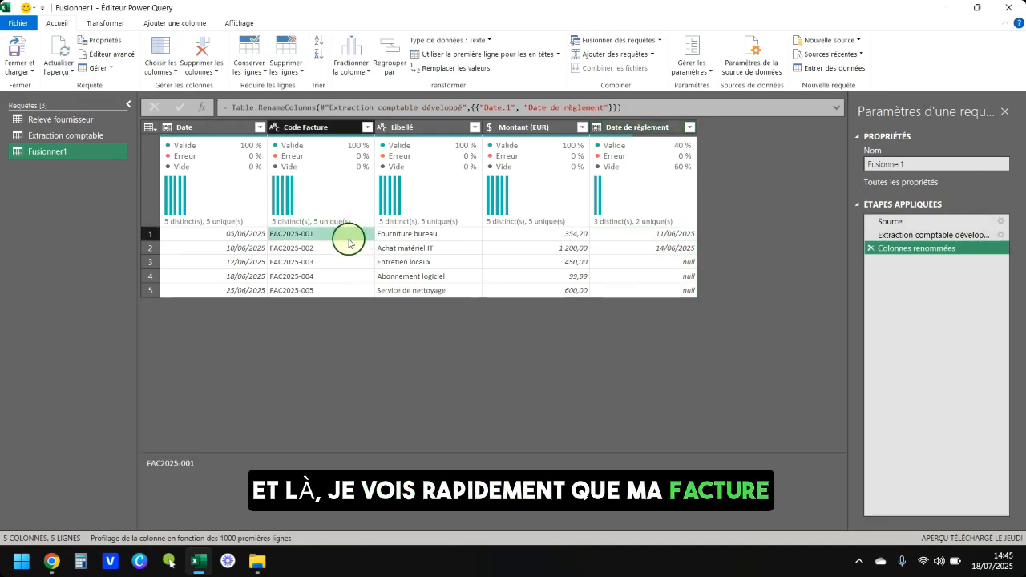
pyautogui.click(338, 249)
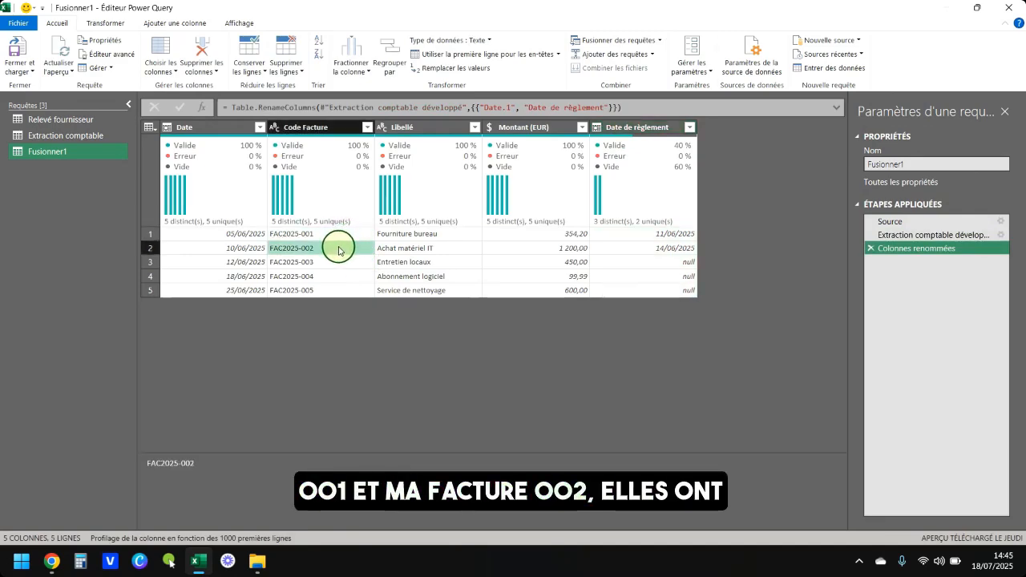
pyautogui.click(625, 234)
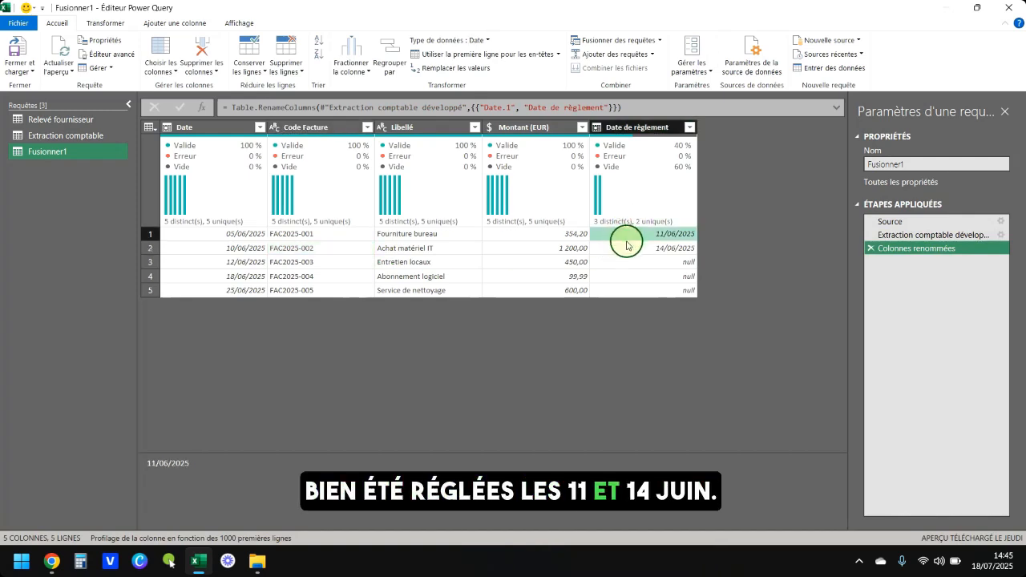
pyautogui.click(626, 247)
# Add a conditional column Statut giving Non réglée if Date de règlement equals null, otherwise Réglée
pyautogui.click(635, 127)
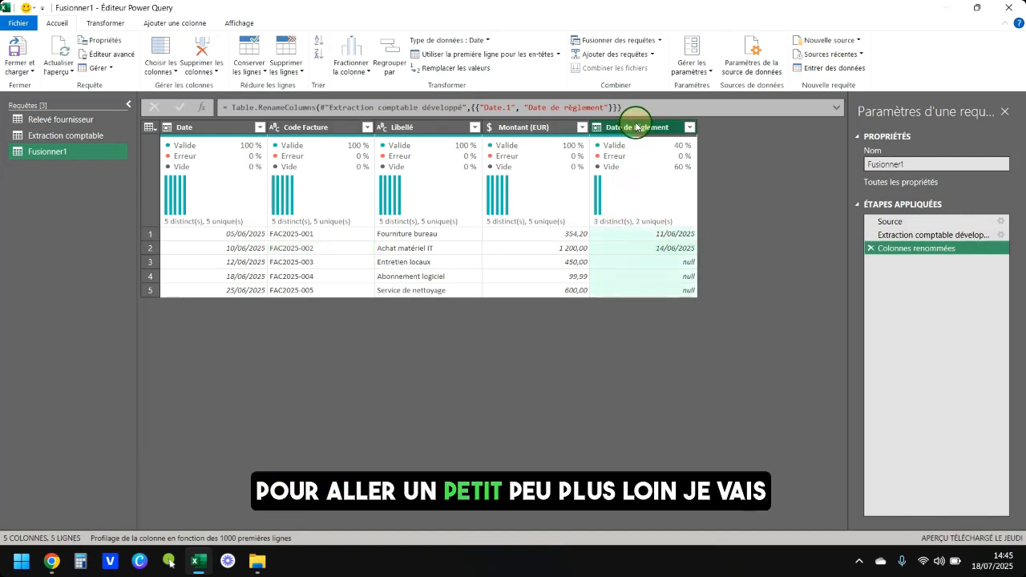
pyautogui.click(168, 25)
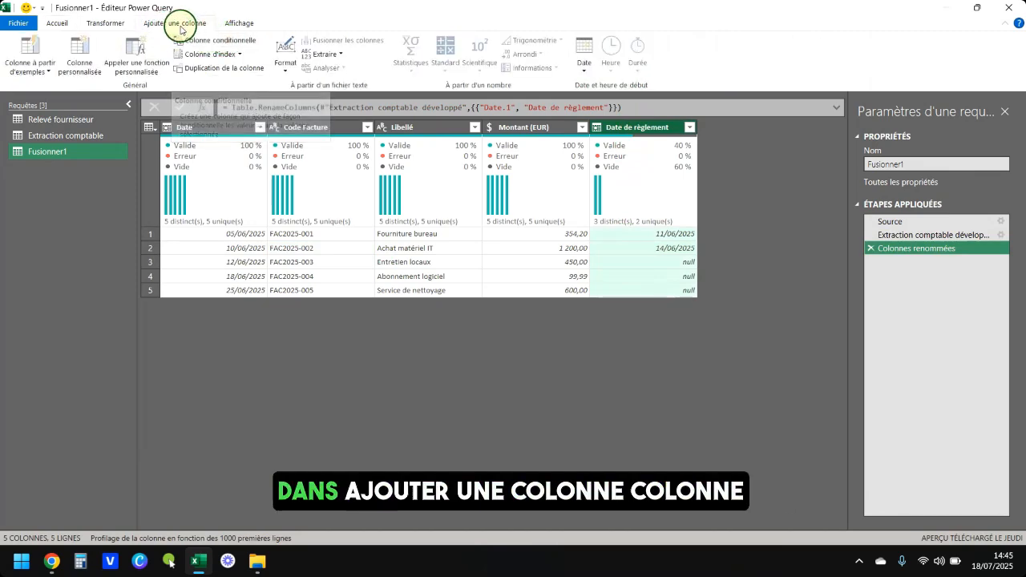
pyautogui.click(220, 40)
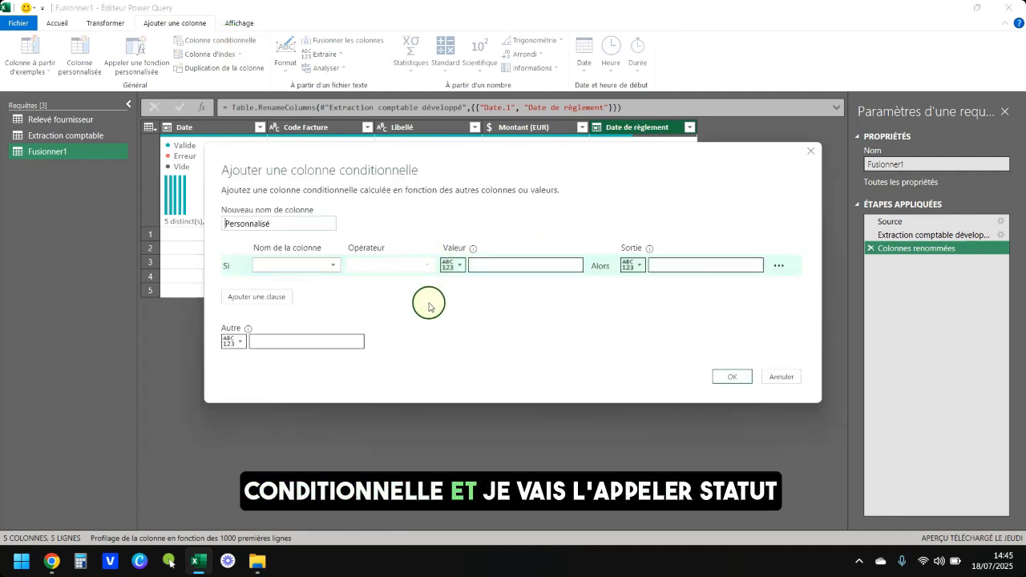
pyautogui.write('Statut')
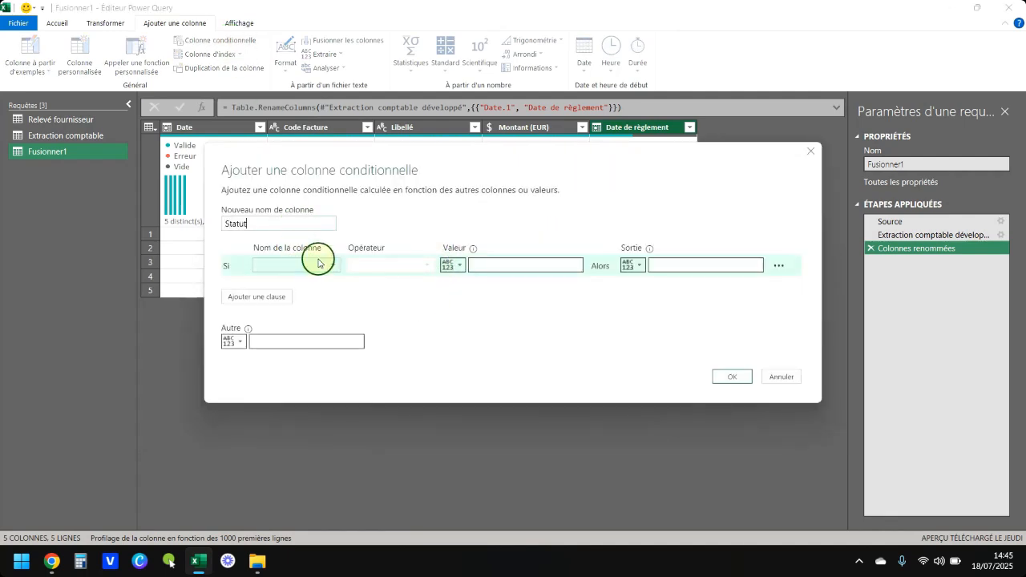
pyautogui.click(318, 263)
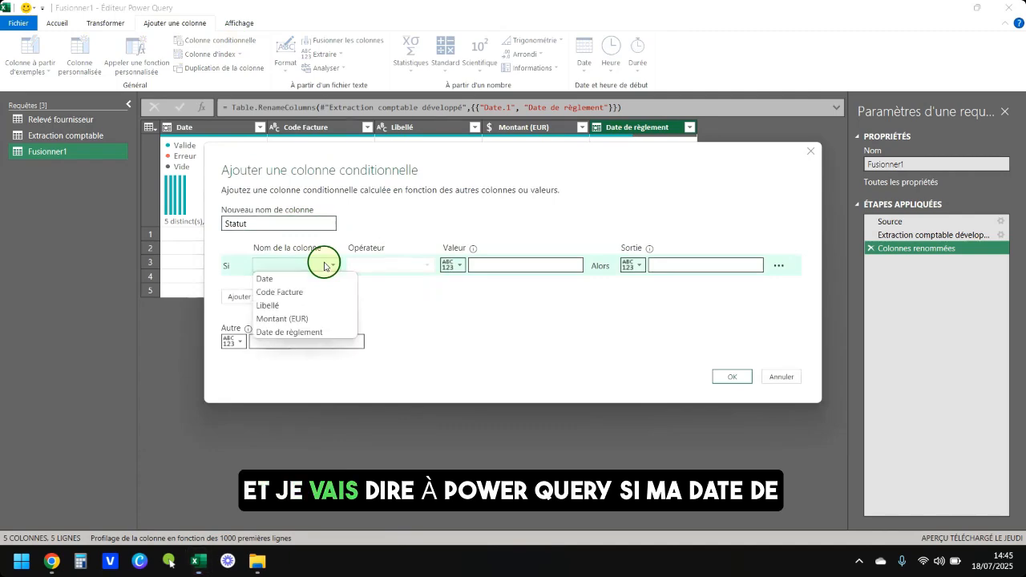
pyautogui.click(296, 330)
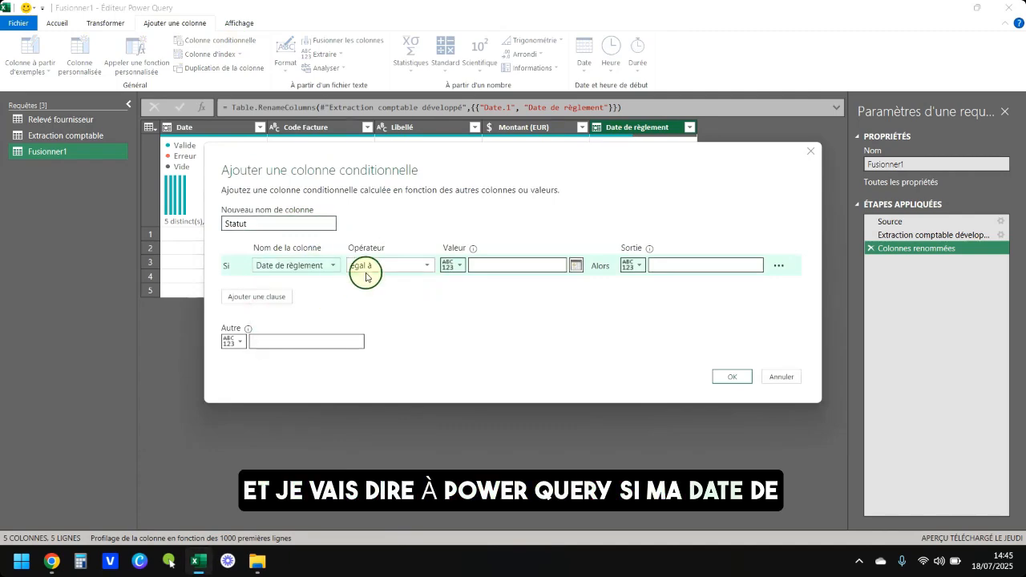
pyautogui.click(487, 264)
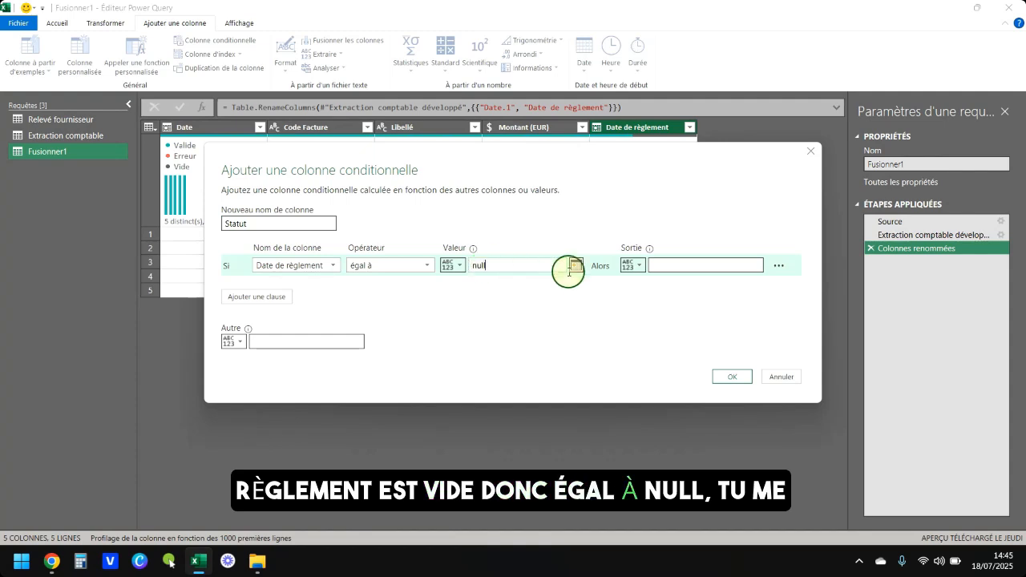
pyautogui.write('Non réglée')
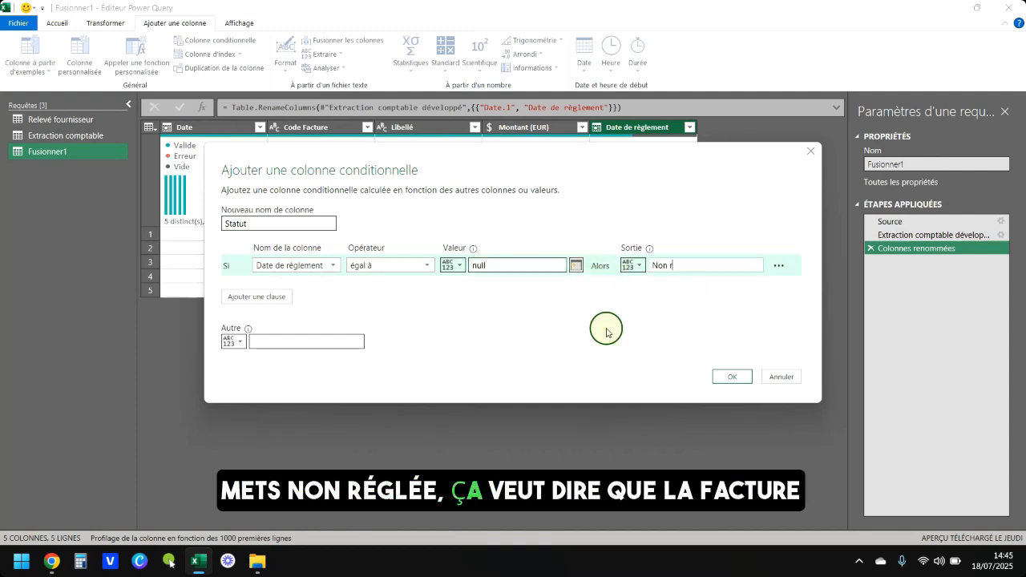
pyautogui.click(297, 343)
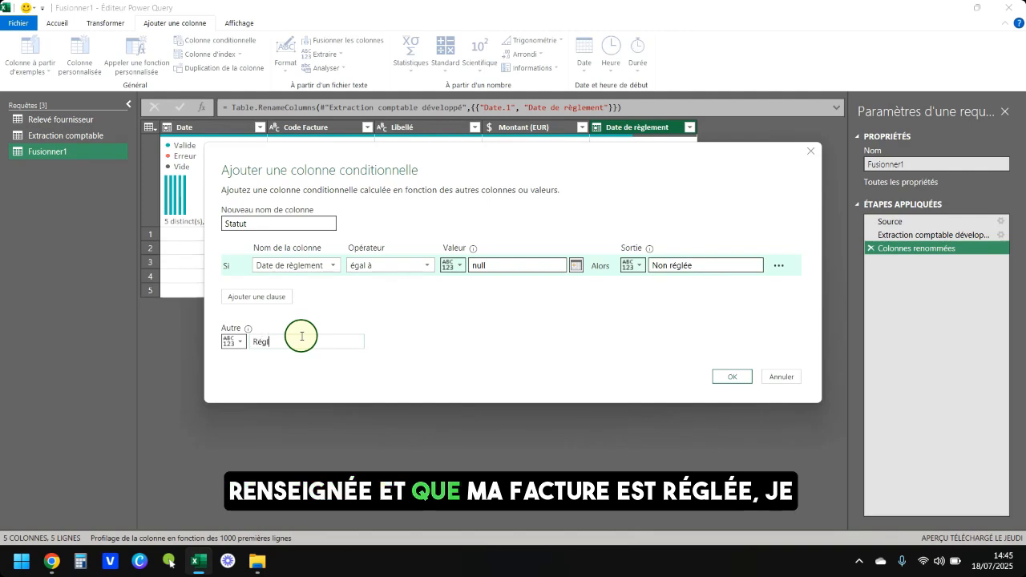
pyautogui.press('Return')
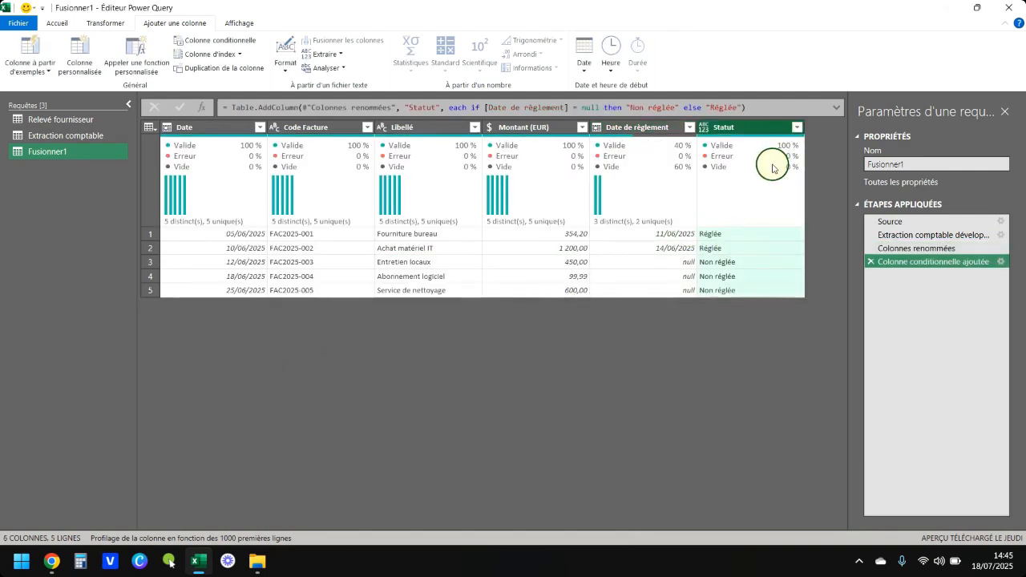
# Set the data type of the Statut column to Texte
pyautogui.click(705, 127)
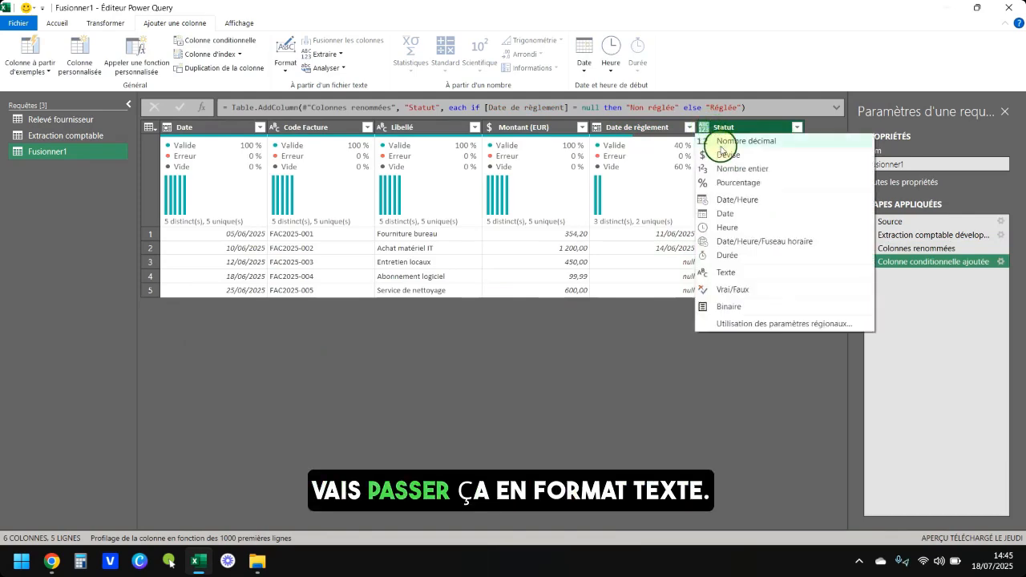
pyautogui.click(749, 271)
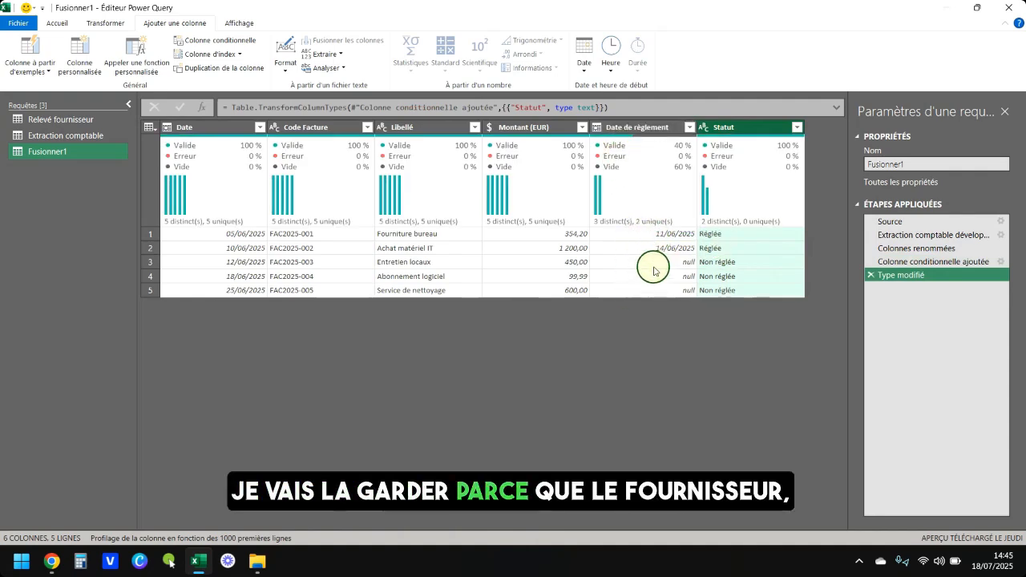
pyautogui.click(731, 235)
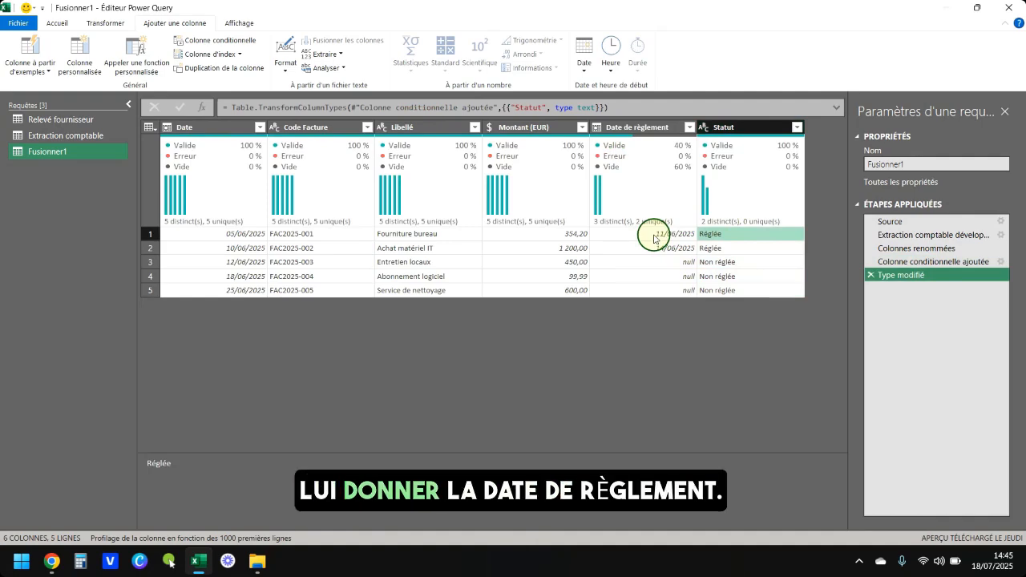
# Rename the merged query as Pointage, and close the query editor while loading the results into the workbook
pyautogui.doubleClick(17, 152)
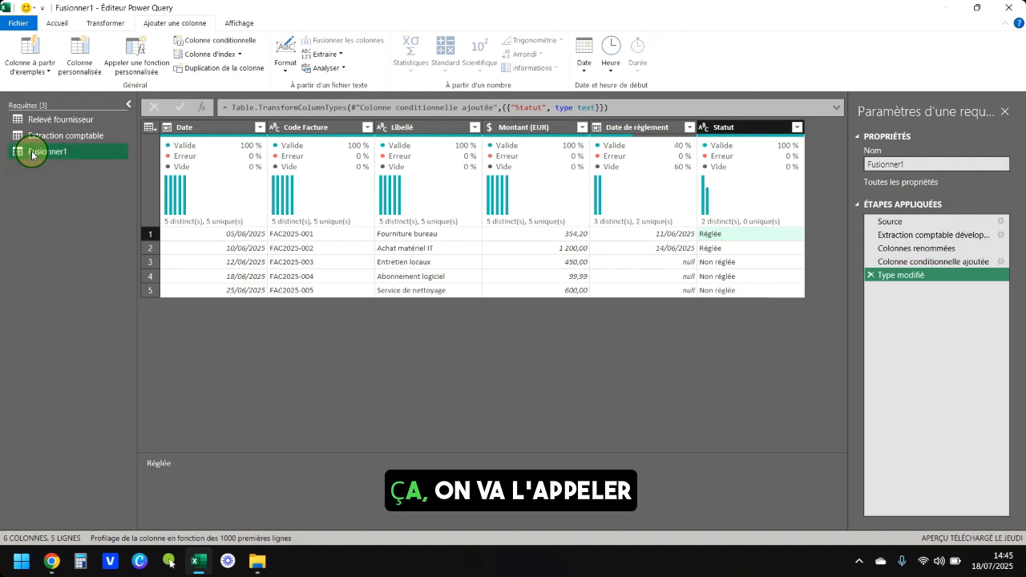
pyautogui.write('P')
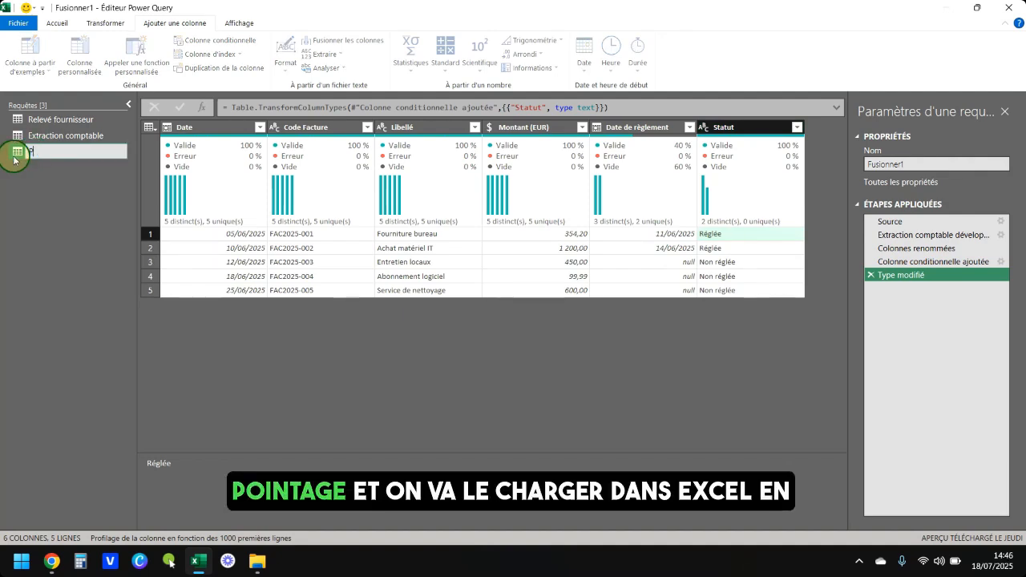
pyautogui.write('ointage')
pyautogui.press('Return')
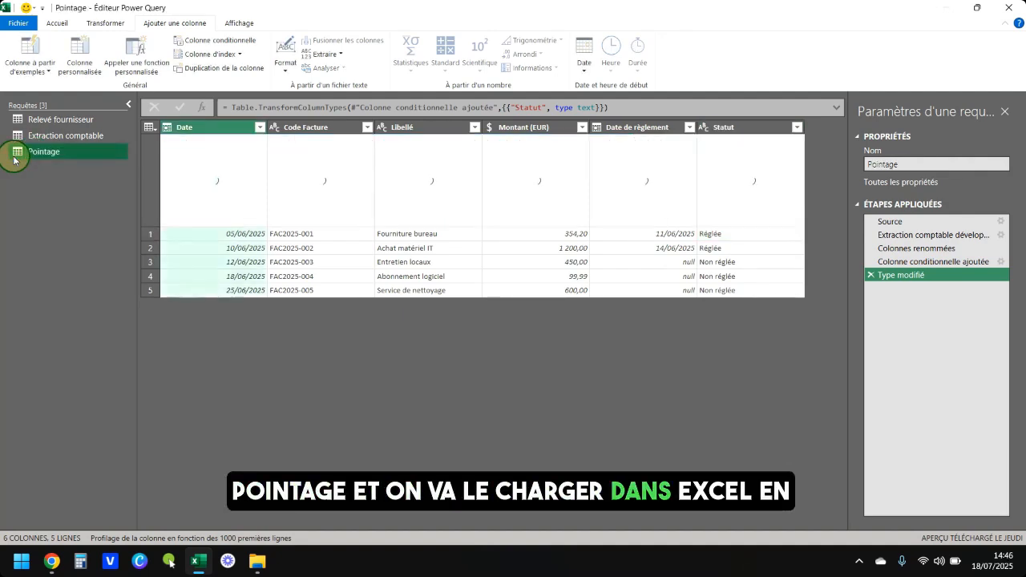
pyautogui.click(19, 23)
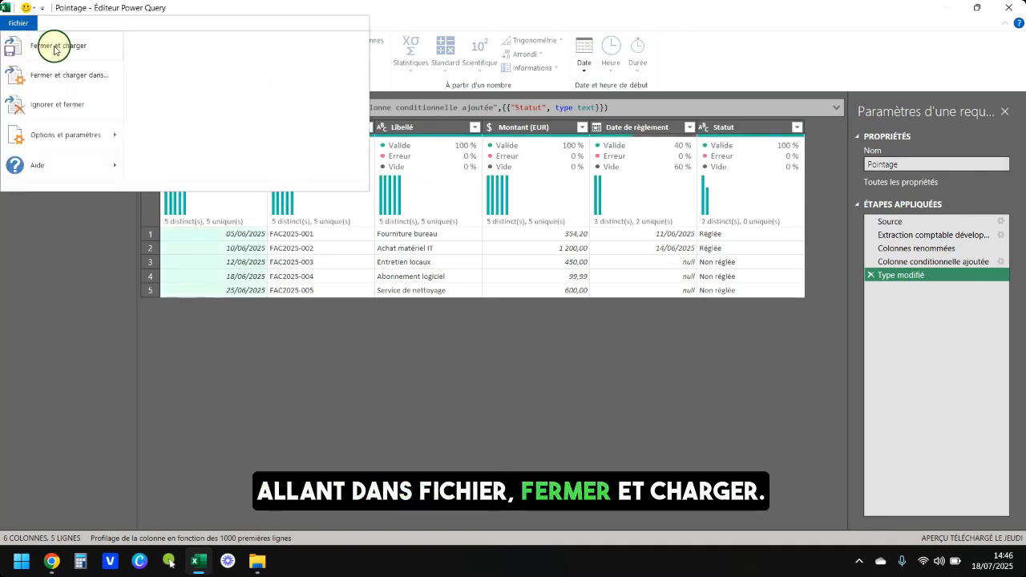
pyautogui.click(56, 45)
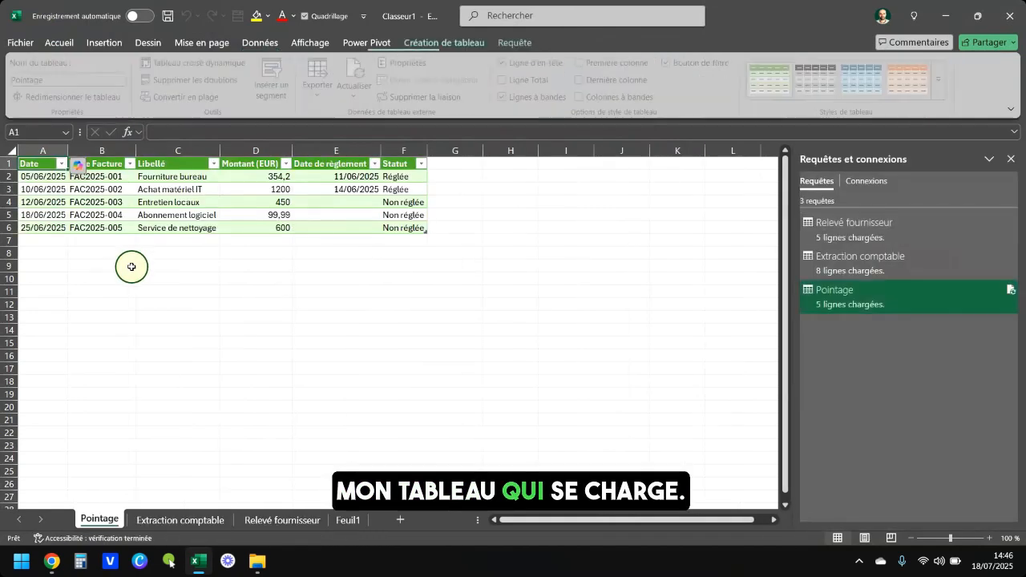
# Delete the Extraction comptable, Relevé fournisseur and Feuil1 sheets, keeping only the Pointage sheet
pyautogui.click(163, 523)
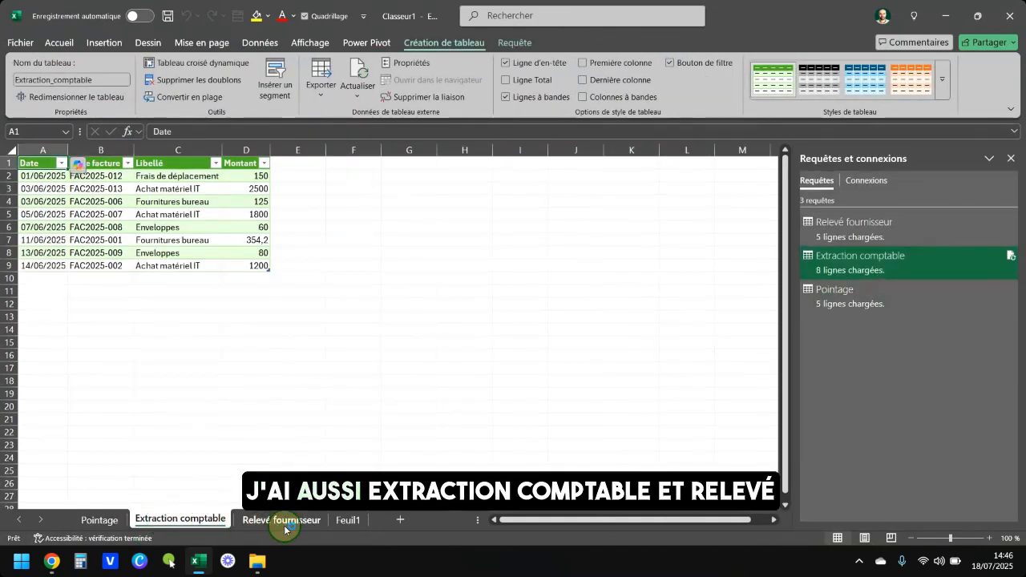
pyautogui.rightClick(286, 522)
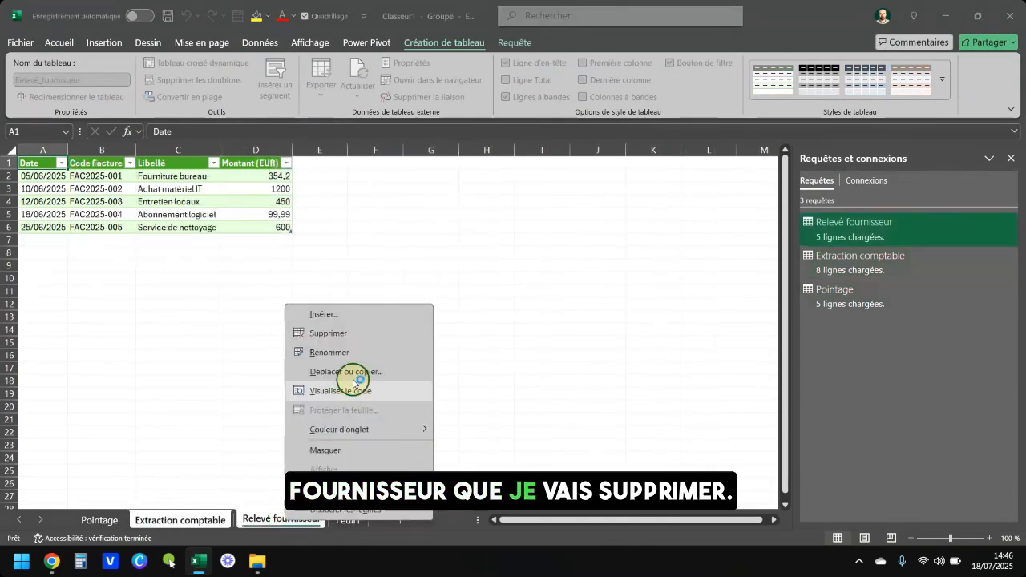
pyautogui.click(365, 335)
pyautogui.press('Return')
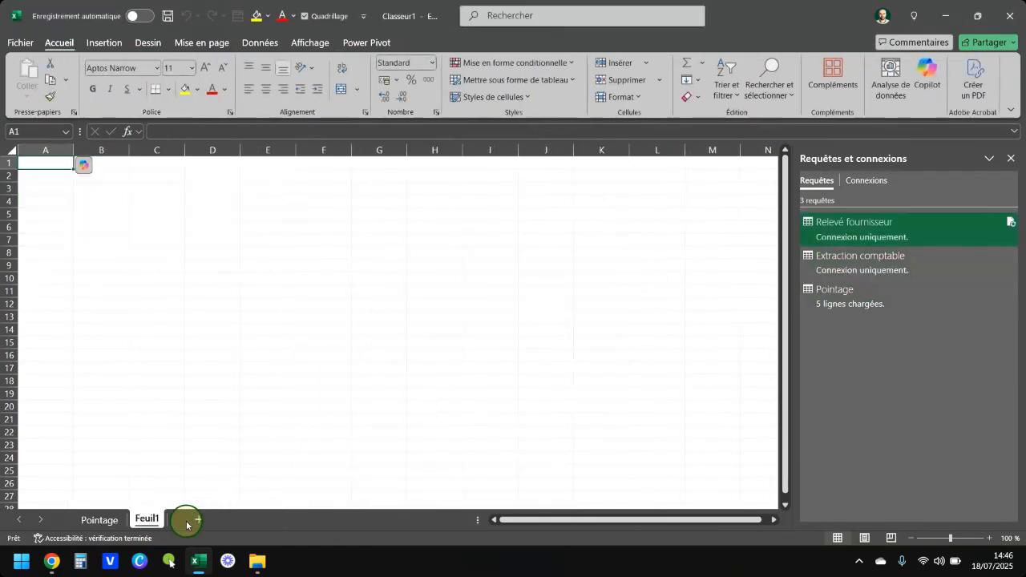
pyautogui.rightClick(146, 518)
pyautogui.click(207, 333)
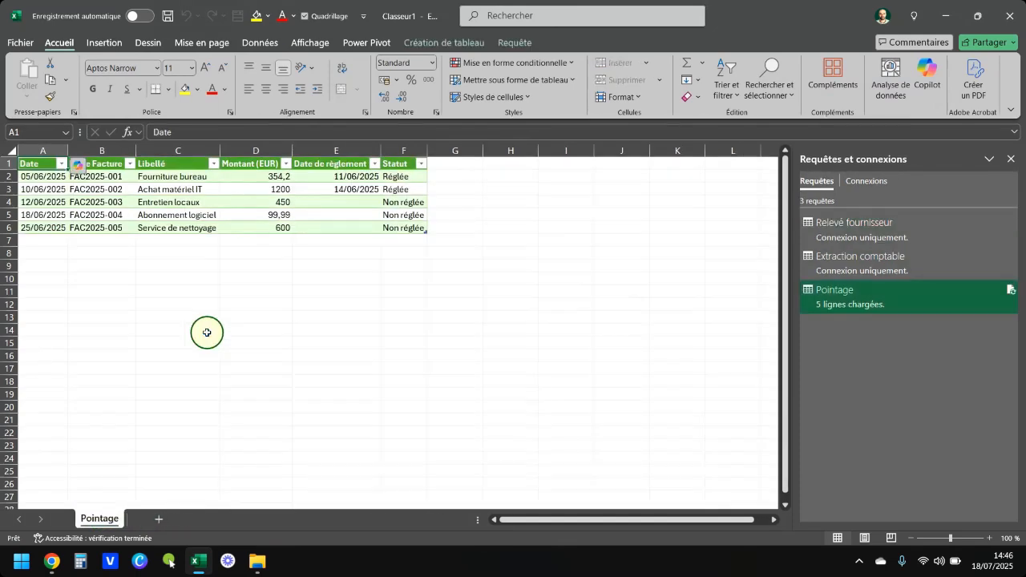
# Move the whole Pointage table so that its header row starts at cell B7
pyautogui.keyDown('shift'); pyautogui.click(413, 229); pyautogui.keyUp('shift')
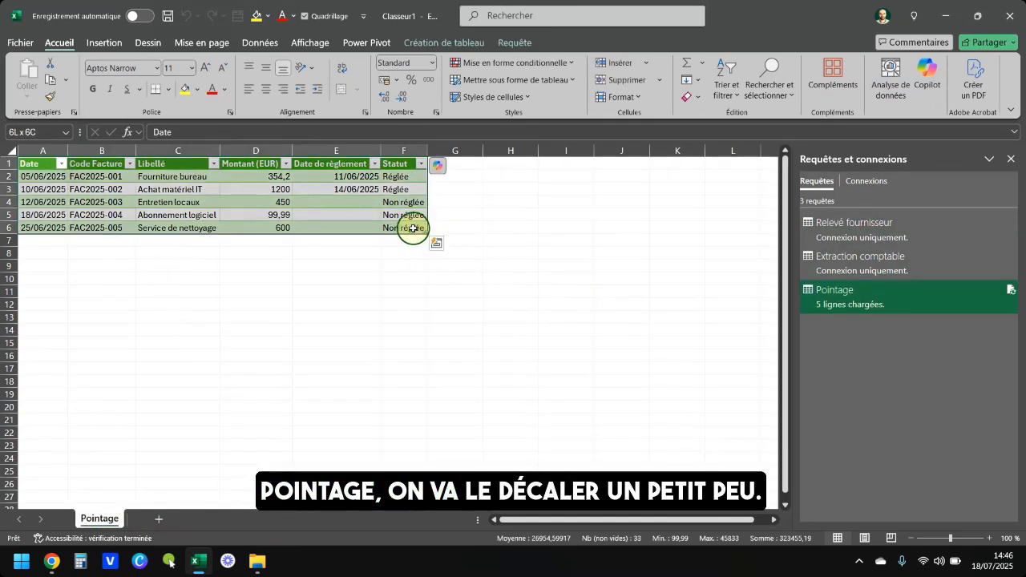
pyautogui.moveTo(403, 235); pyautogui.dragTo(470, 299)
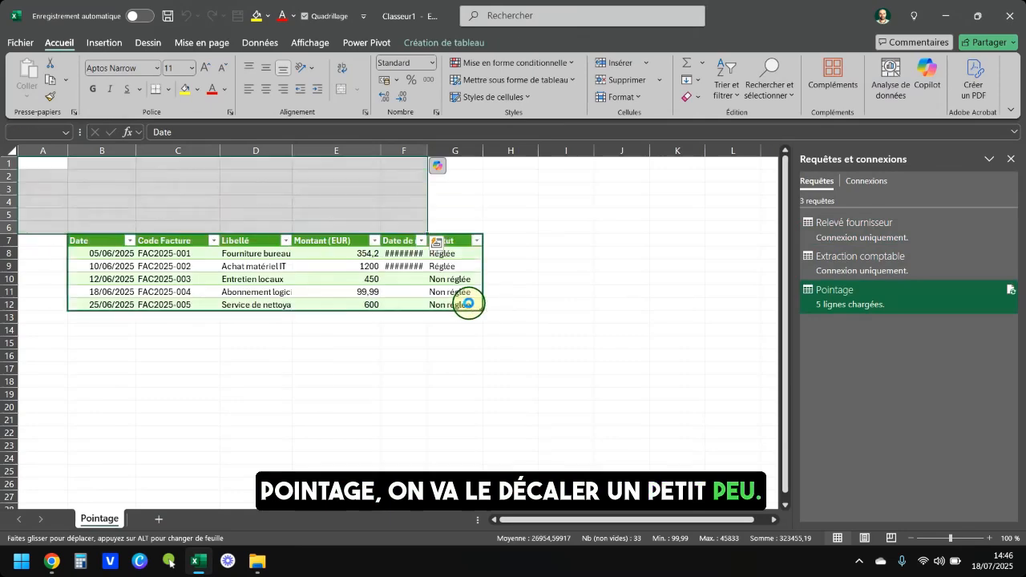
pyautogui.click(150, 265)
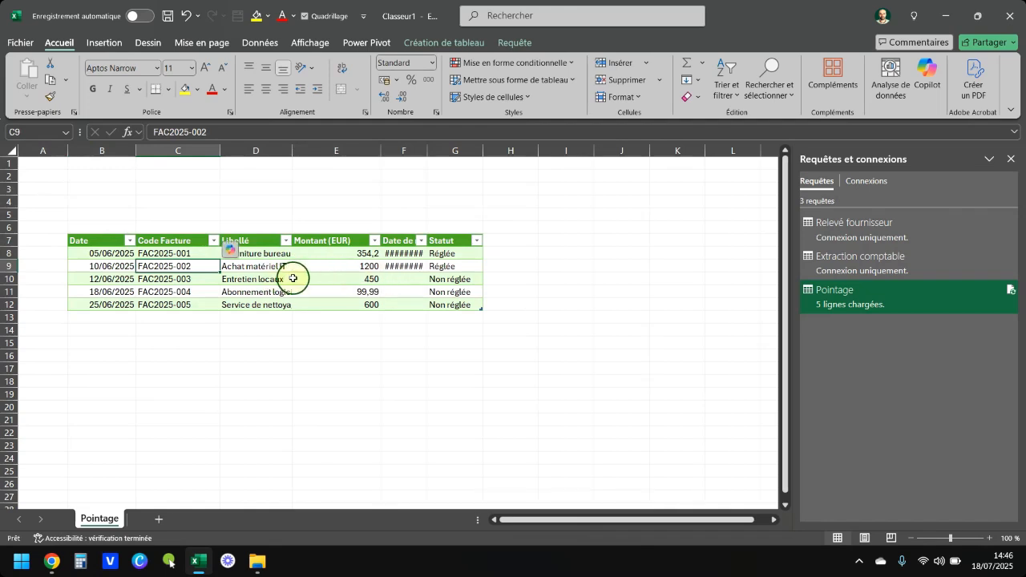
# Turn off column width adjustment (Ajuster la largeur des colonnes) in the Pointage table's external data properties
pyautogui.click(261, 42)
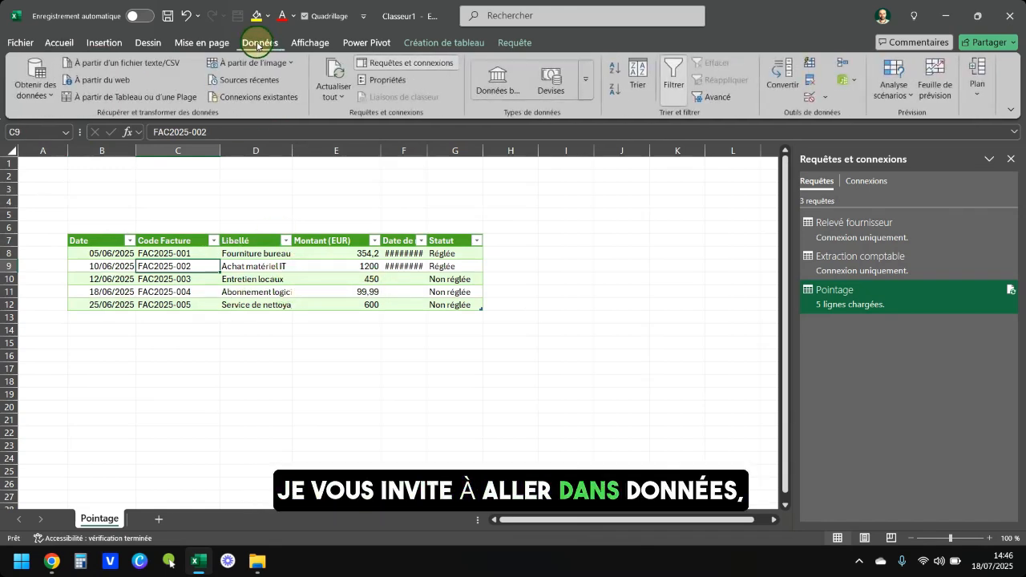
pyautogui.click(383, 80)
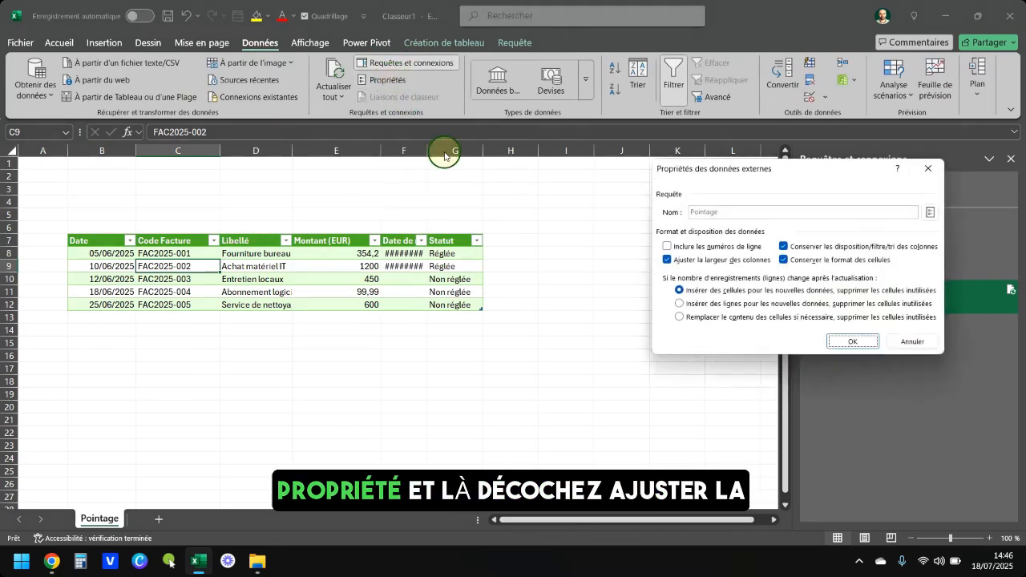
pyautogui.click(665, 261)
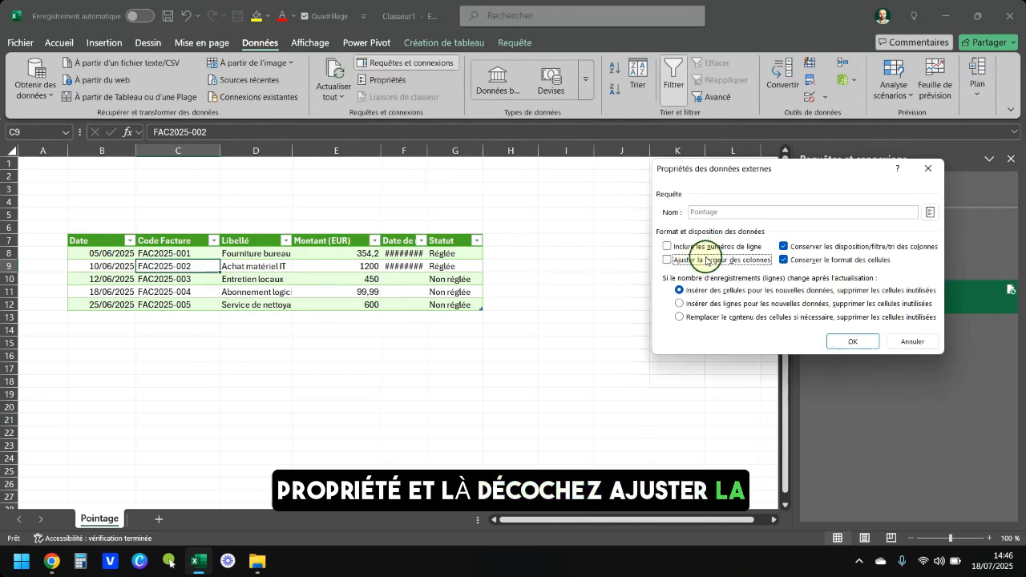
pyautogui.click(864, 343)
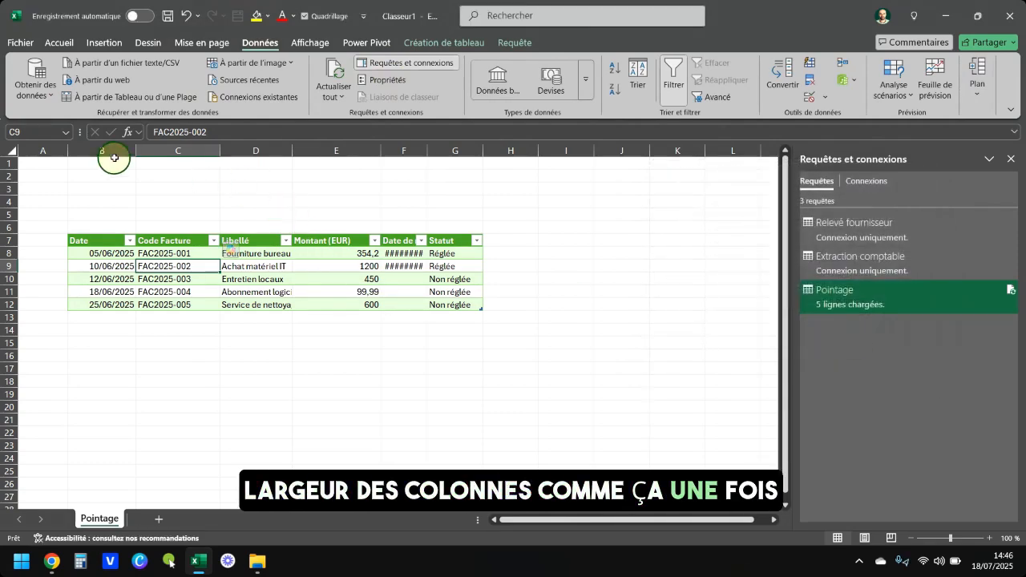
# Autofit the widths of columns B to G to the contents of the Pointage table
pyautogui.moveTo(115, 158); pyautogui.dragTo(430, 155)
pyautogui.doubleClick(428, 152)
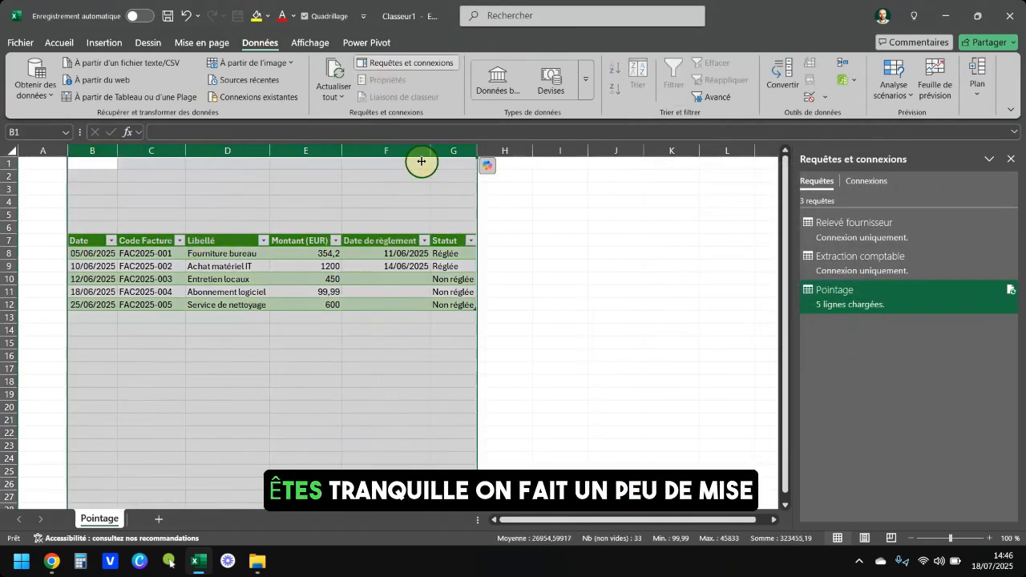
pyautogui.click(297, 266)
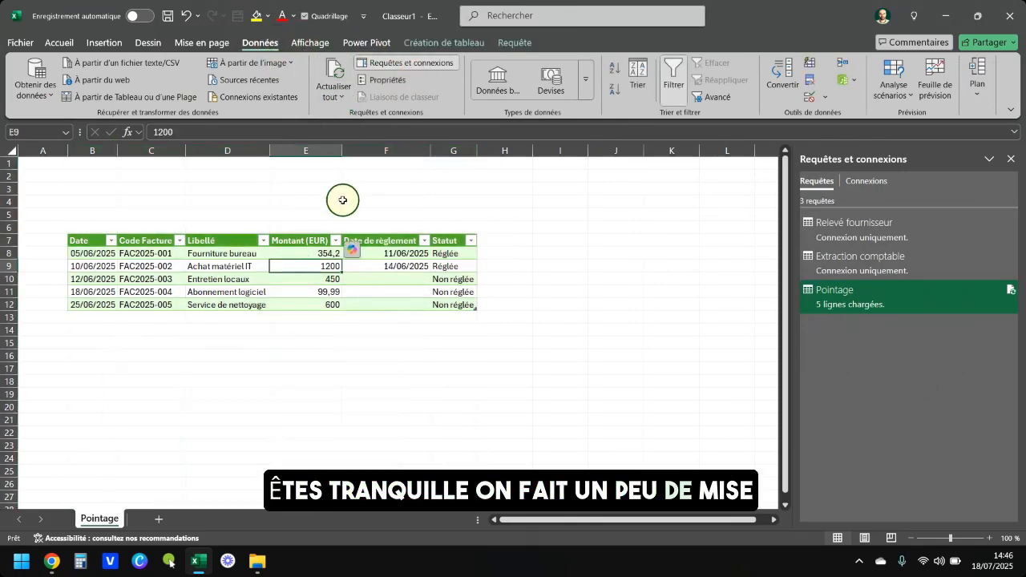
# Apply the Monétaire number format to the Montant (EUR) amounts and hide the sheet's gridlines
pyautogui.click(287, 240)
pyautogui.click(62, 43)
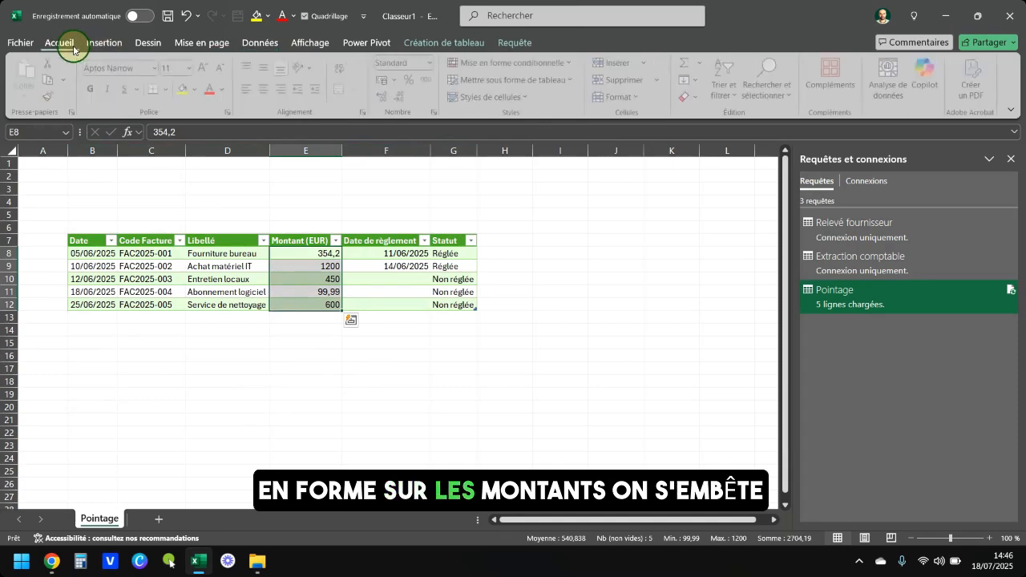
pyautogui.click(432, 63)
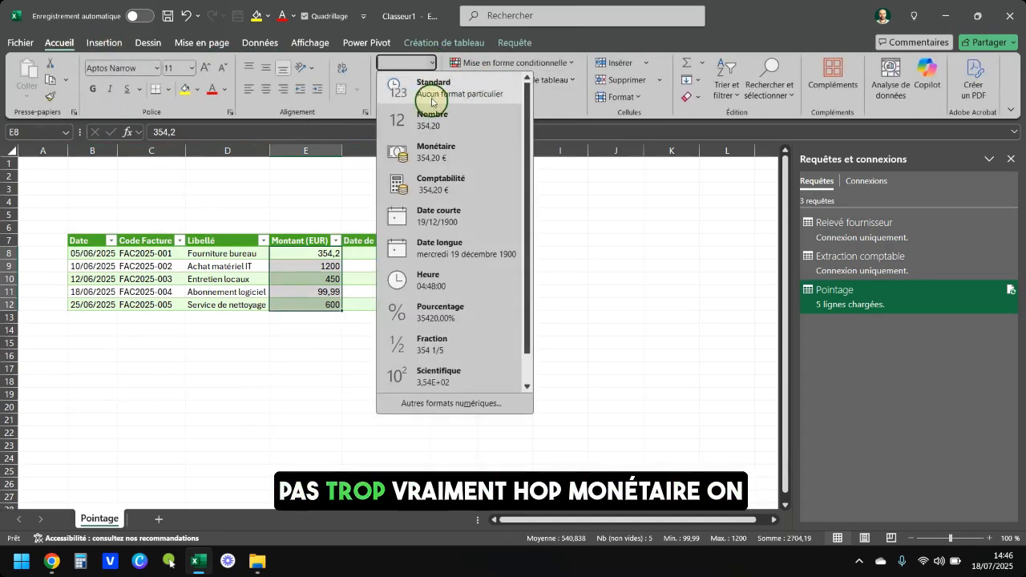
pyautogui.click(463, 157)
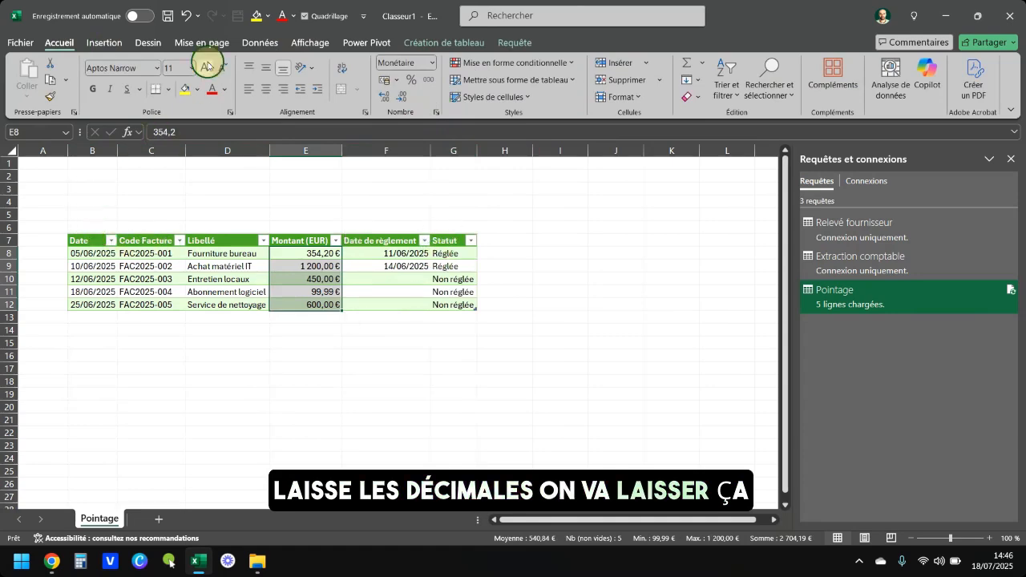
pyautogui.click(304, 15)
# Insert a slicer on the Statut field of the Pointage table
pyautogui.click(187, 266)
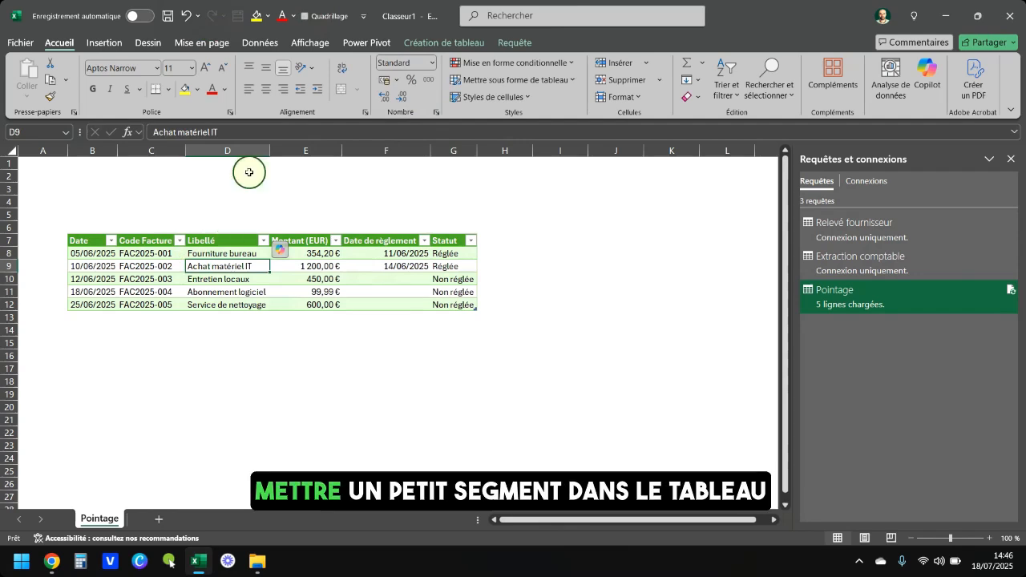
pyautogui.click(445, 42)
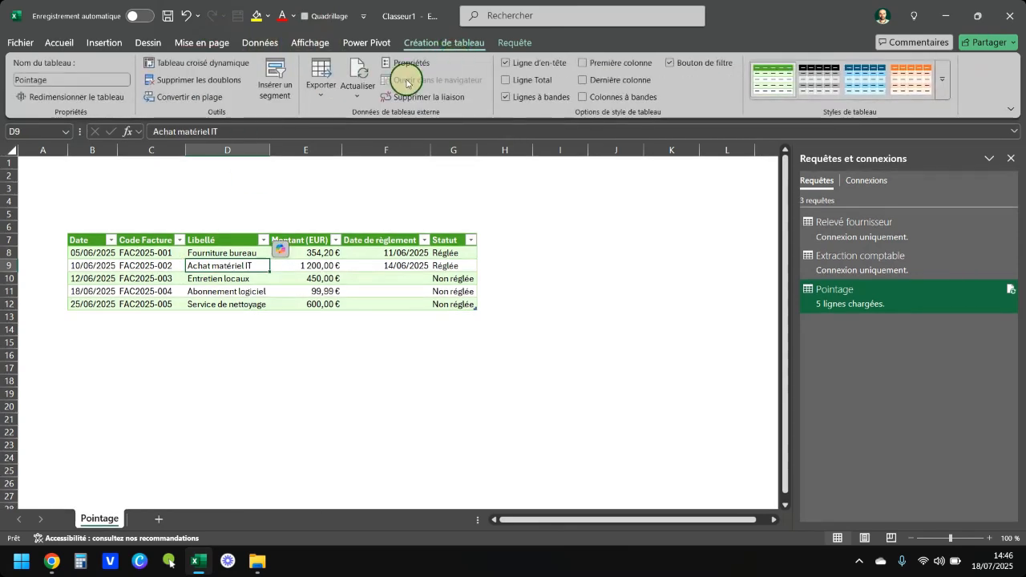
pyautogui.click(275, 86)
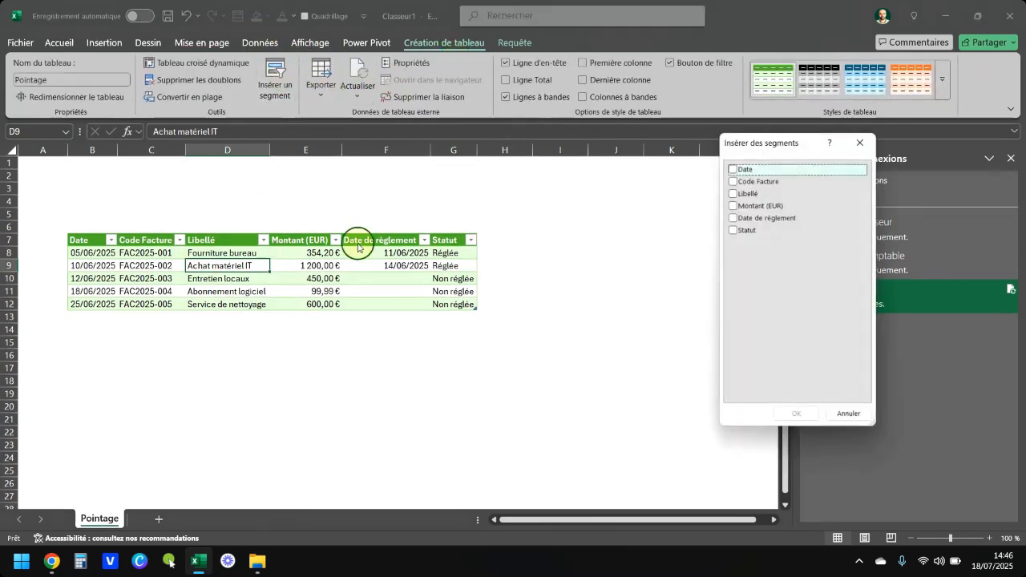
pyautogui.click(732, 230)
pyautogui.click(778, 417)
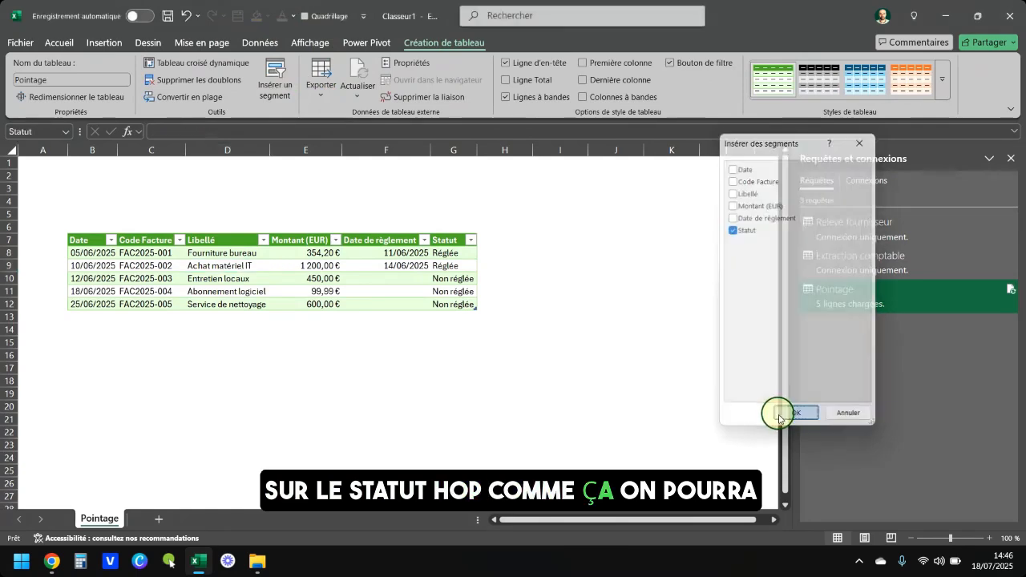
# Fit the Statut slicer above the table across columns B to G, with two button columns and a light green style
pyautogui.moveTo(366, 252); pyautogui.dragTo(106, 182)
pyautogui.moveTo(197, 350); pyautogui.dragTo(478, 217)
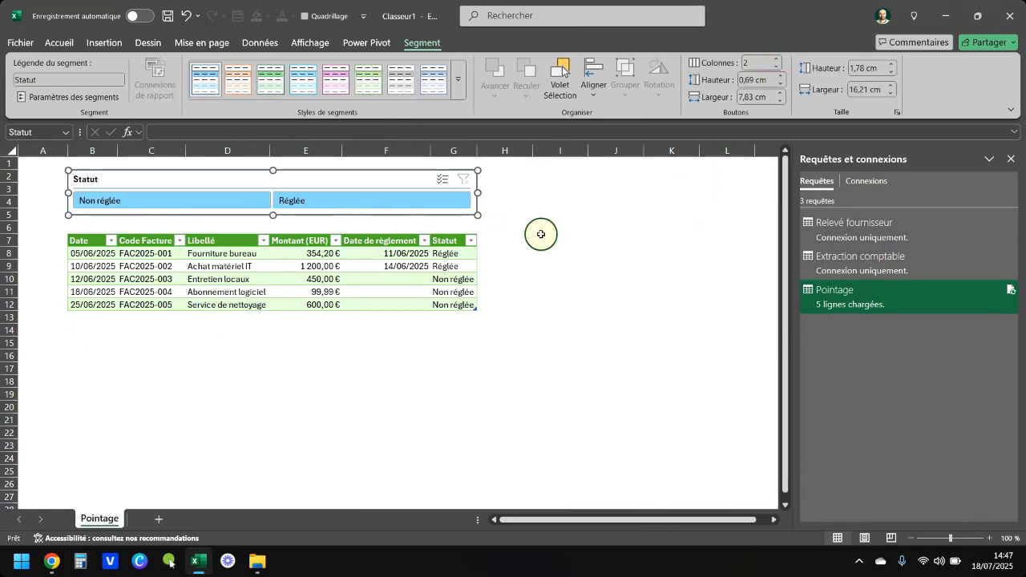
pyautogui.click(275, 87)
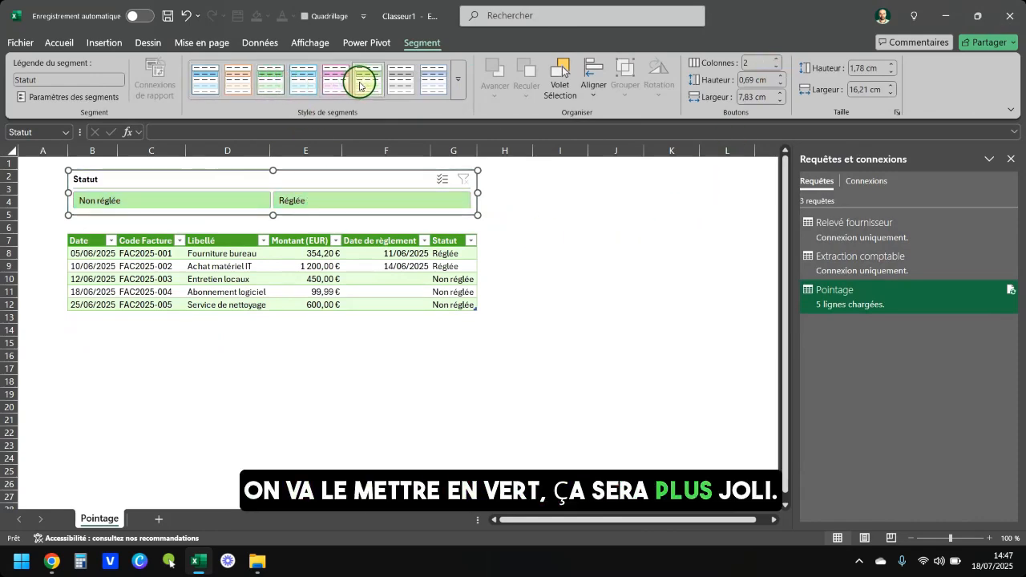
pyautogui.click(575, 200)
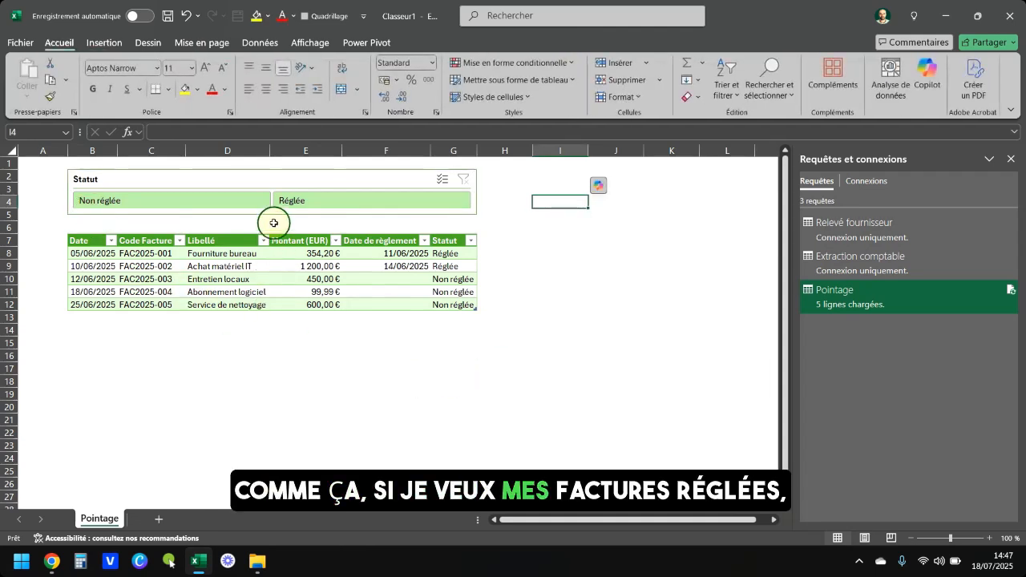
pyautogui.click(292, 216)
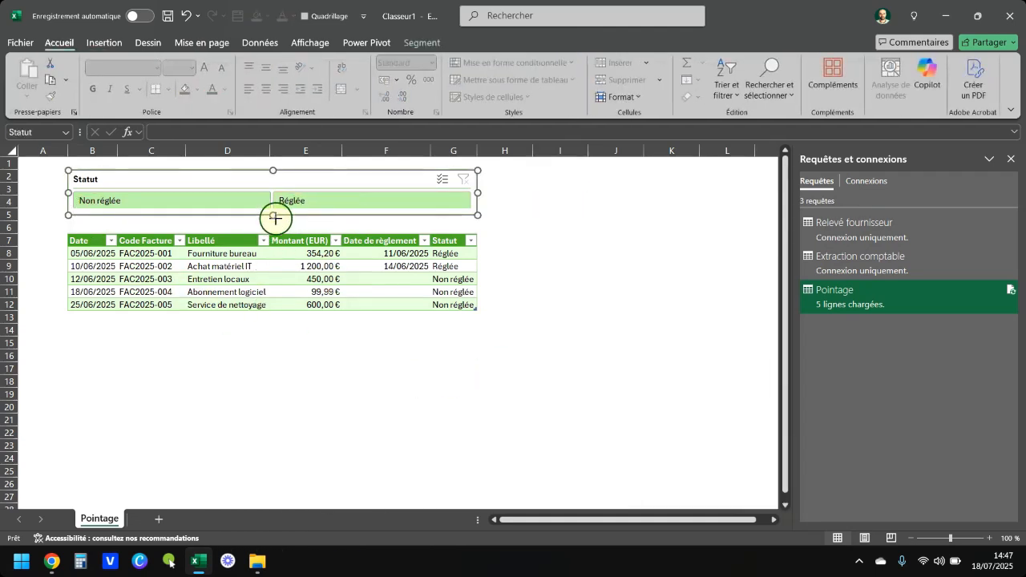
pyautogui.click(664, 215)
# Test the Statut slicer by filtering on Réglée and on Non réglée, and clear the filter
pyautogui.click(366, 203)
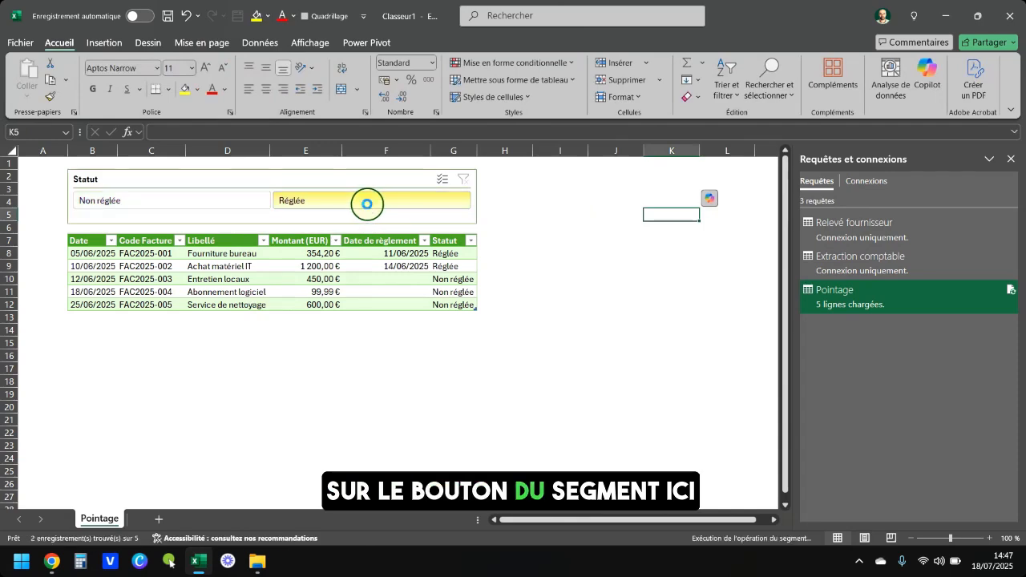
pyautogui.click(146, 205)
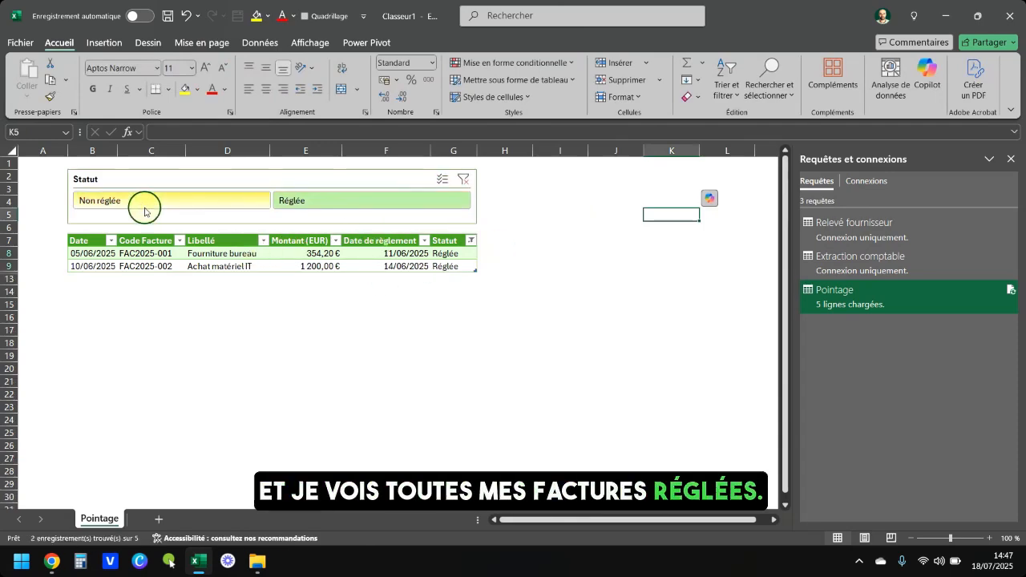
pyautogui.click(464, 178)
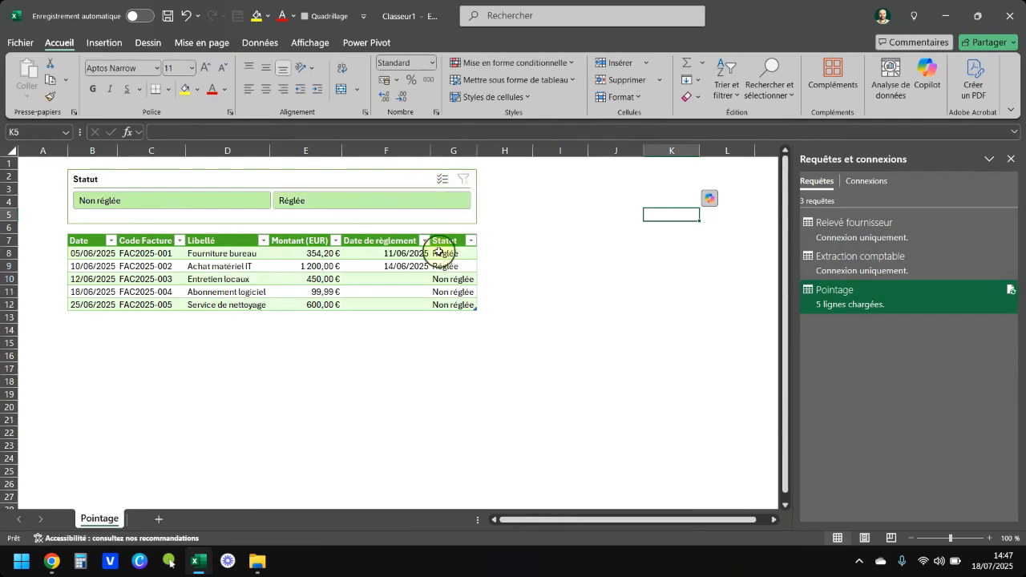
pyautogui.click(262, 356)
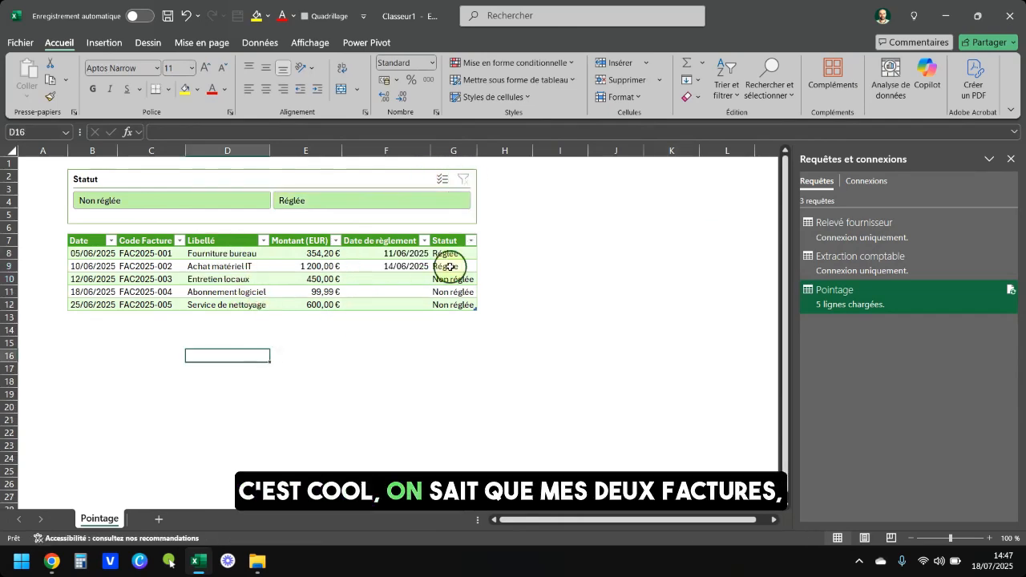
pyautogui.click(145, 257)
pyautogui.click(145, 316)
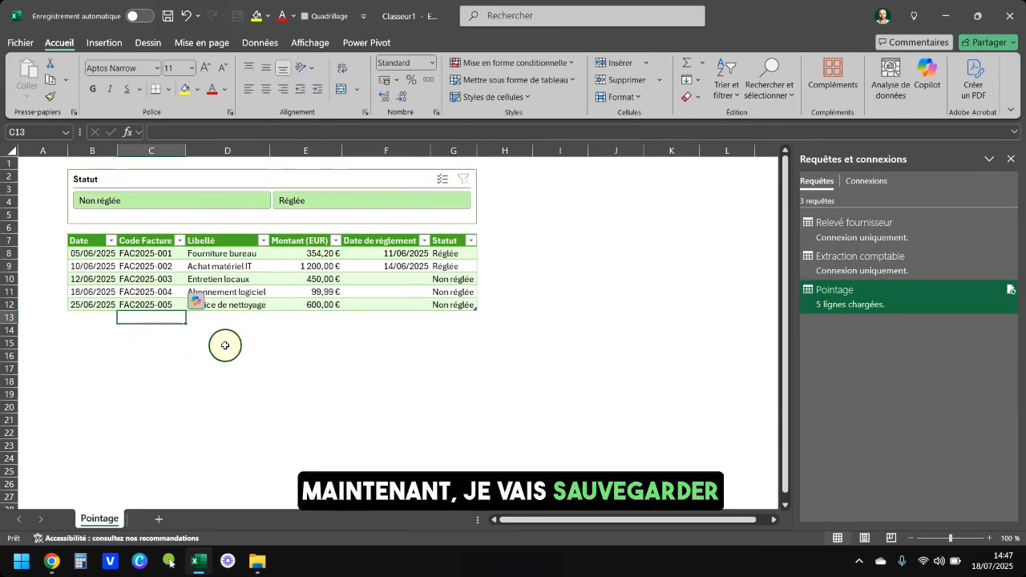
# Save the workbook as Pointage in the Facturation folder, replacing the existing file, and close it
pyautogui.press('F12')
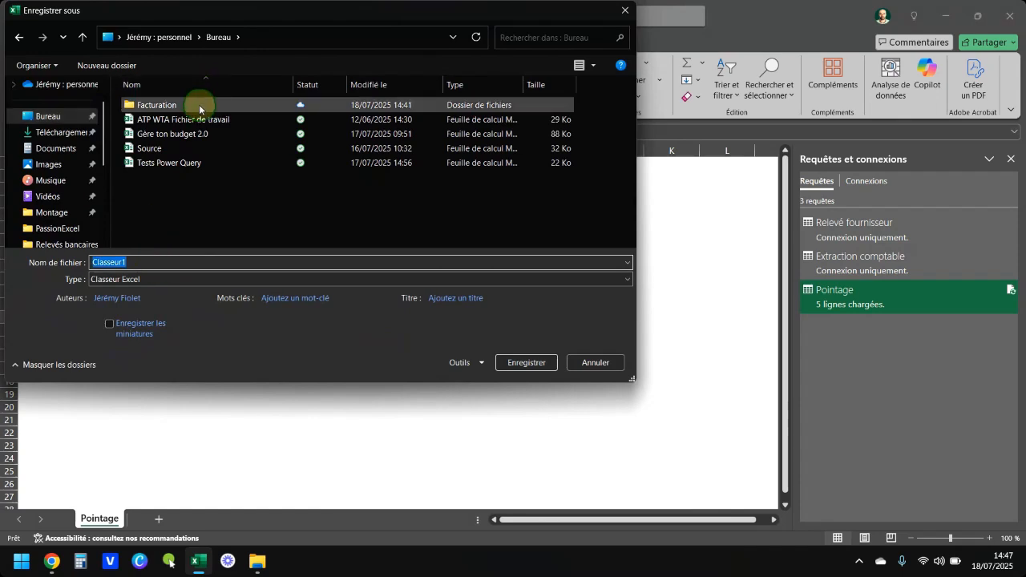
pyautogui.doubleClick(199, 105)
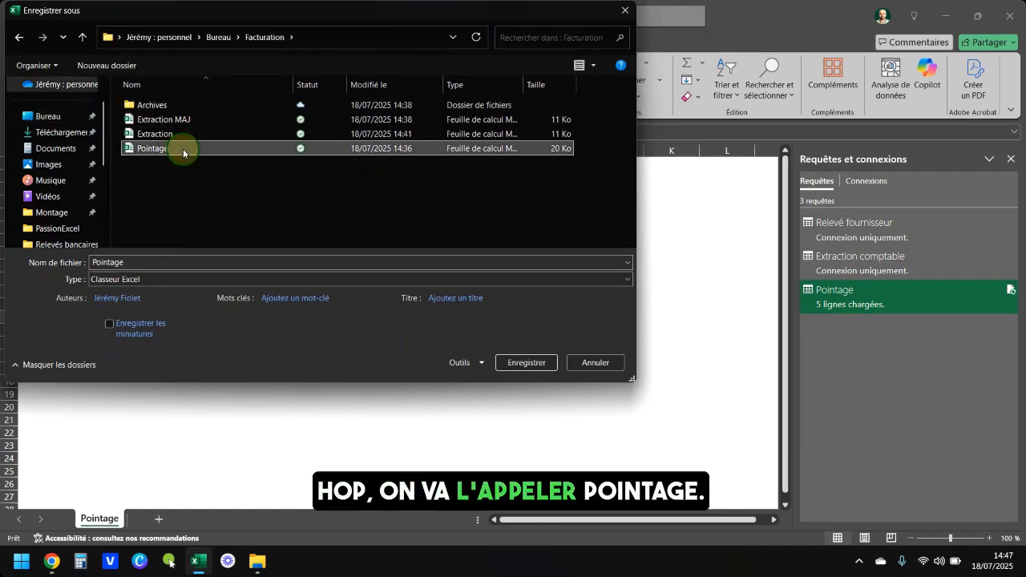
pyautogui.doubleClick(184, 149)
pyautogui.click(557, 282)
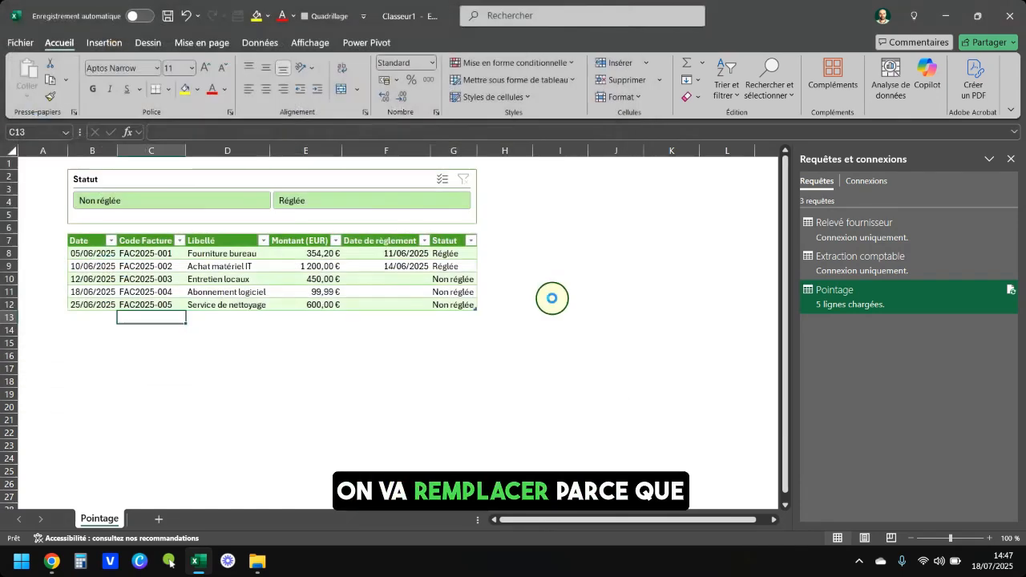
pyautogui.click(427, 354)
pyautogui.press('alt')
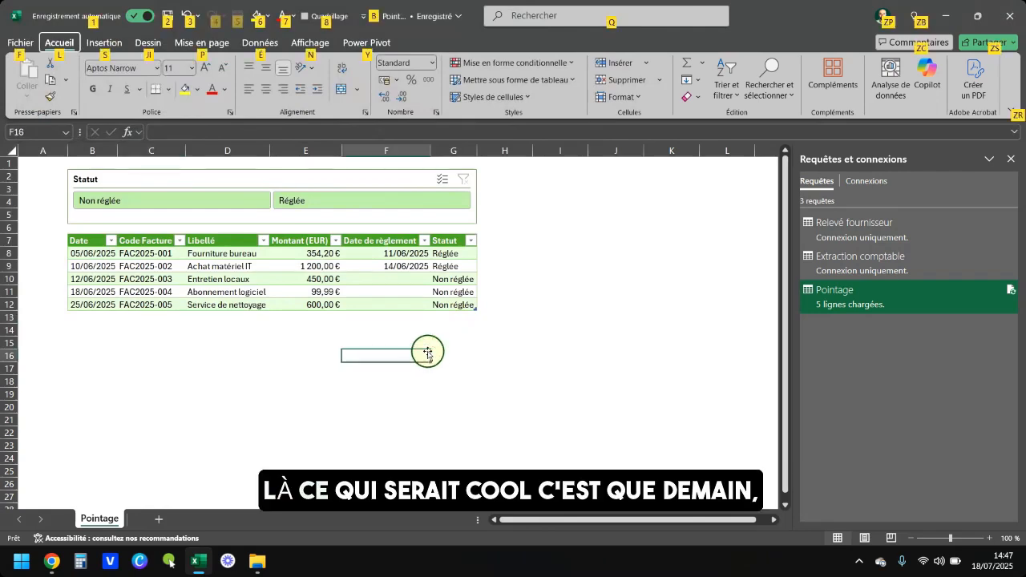
pyautogui.hotkey('alt', 'F4')
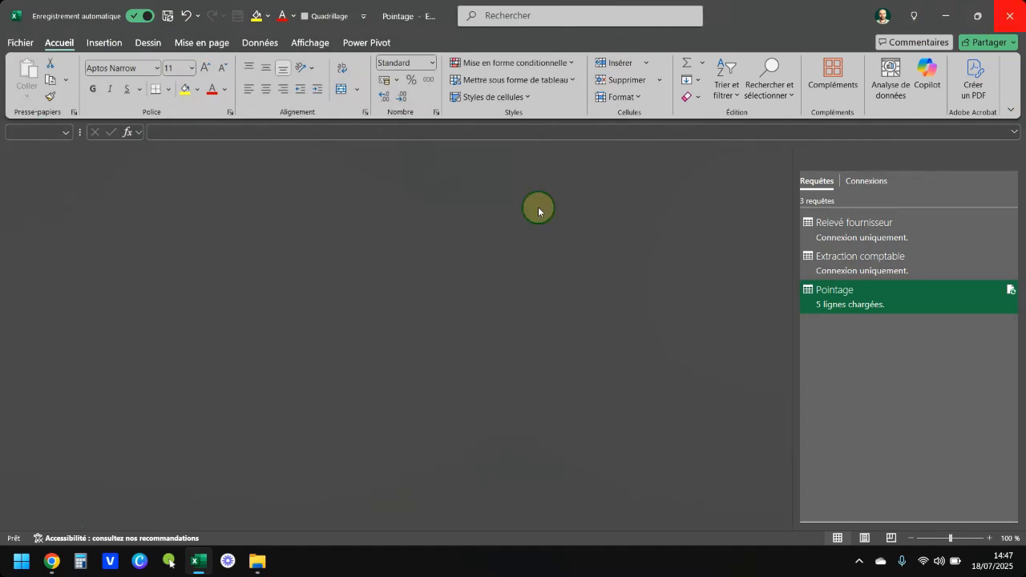
# In File Explorer, move the old Relevé fournisseur PDF from the Facturation folder into the Archives folder
pyautogui.click(184, 177)
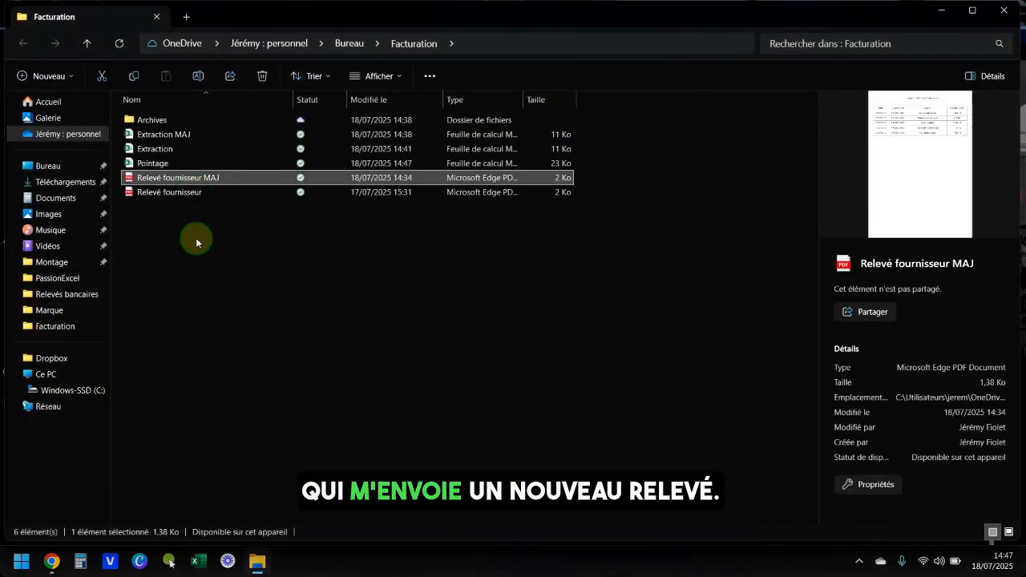
pyautogui.click(200, 192)
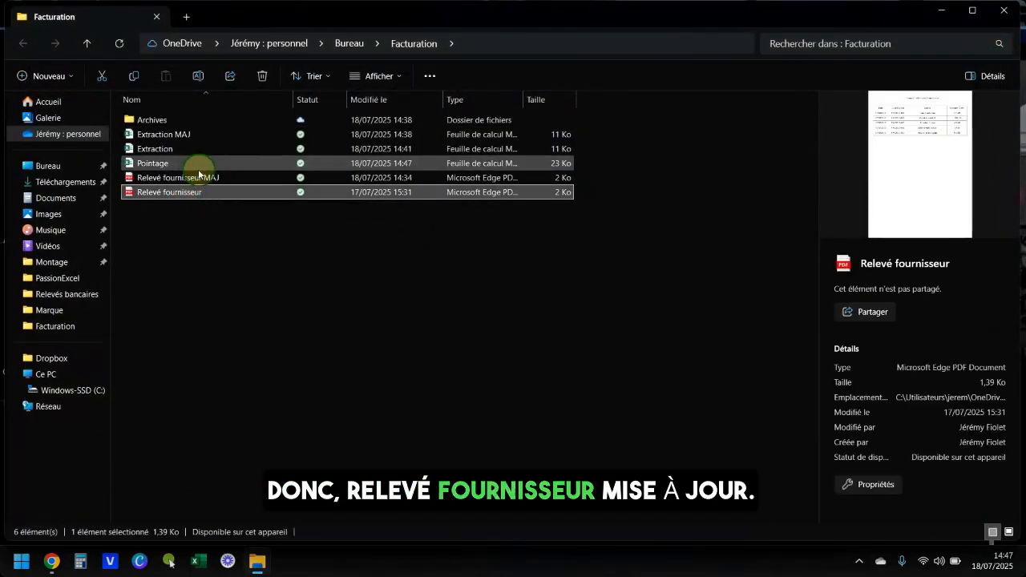
pyautogui.click(197, 177)
pyautogui.click(167, 193)
pyautogui.moveTo(161, 193); pyautogui.dragTo(160, 121)
# Rename the Relevé fournisseur MAJ PDF as Relevé fournisseur
pyautogui.click(167, 178)
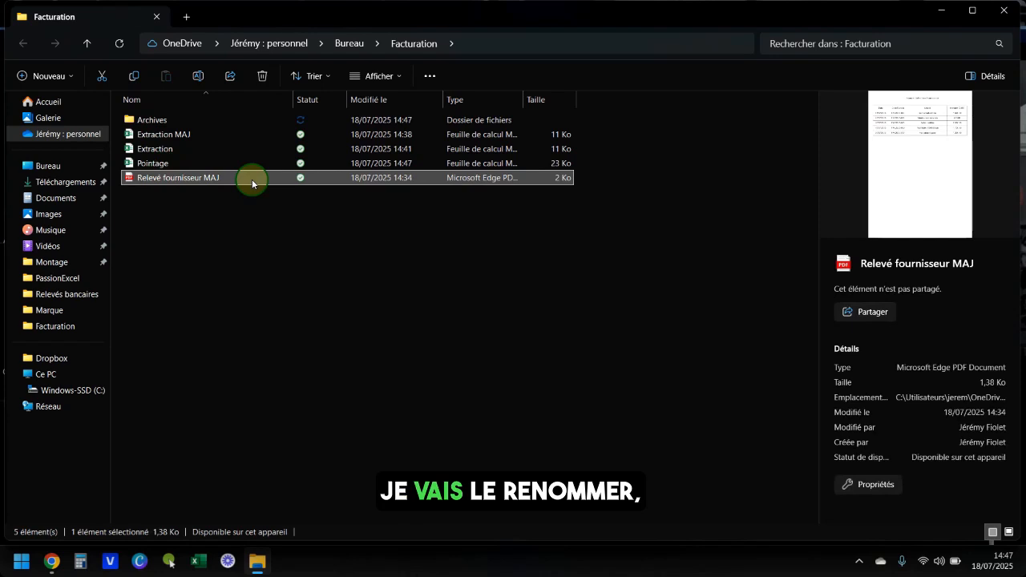
pyautogui.press('F2')
pyautogui.press('End')
pyautogui.press('BackSpace')
pyautogui.press('BackSpace')
pyautogui.press('BackSpace')
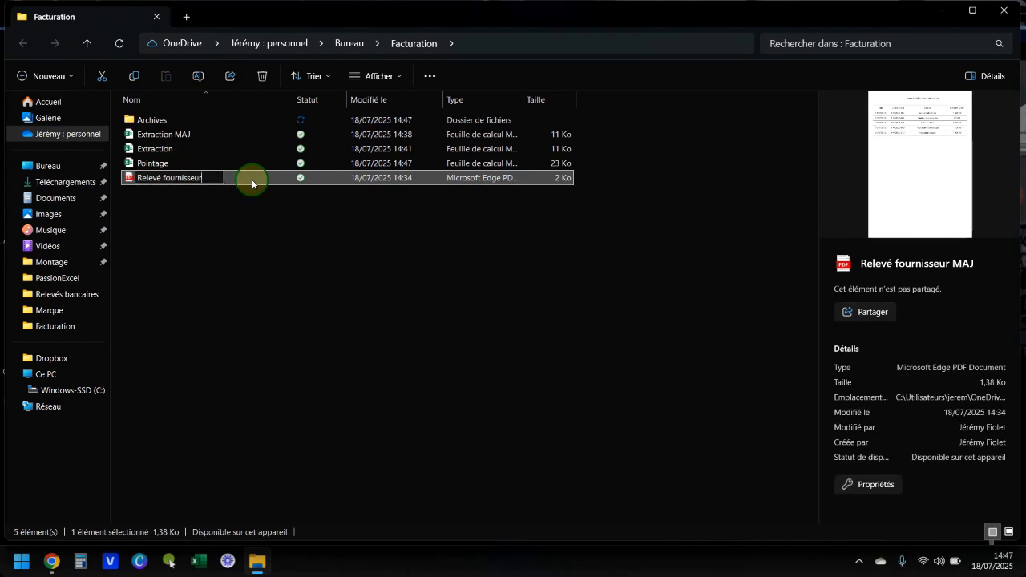
pyautogui.press('Return')
# Move the old Extraction workbook into the Archives folder
pyautogui.press('Up')
pyautogui.press('Up')
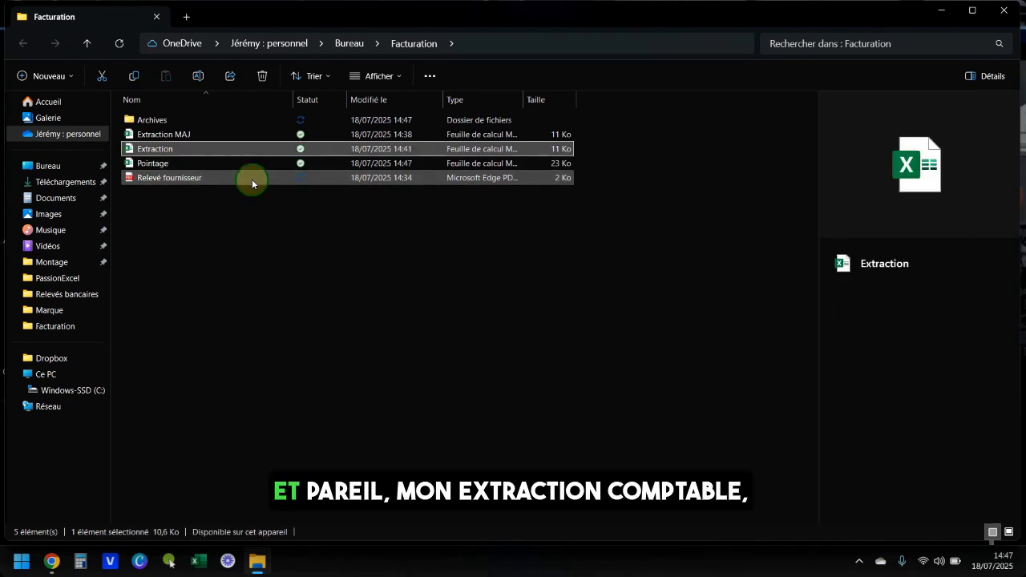
pyautogui.moveTo(179, 148); pyautogui.dragTo(176, 122)
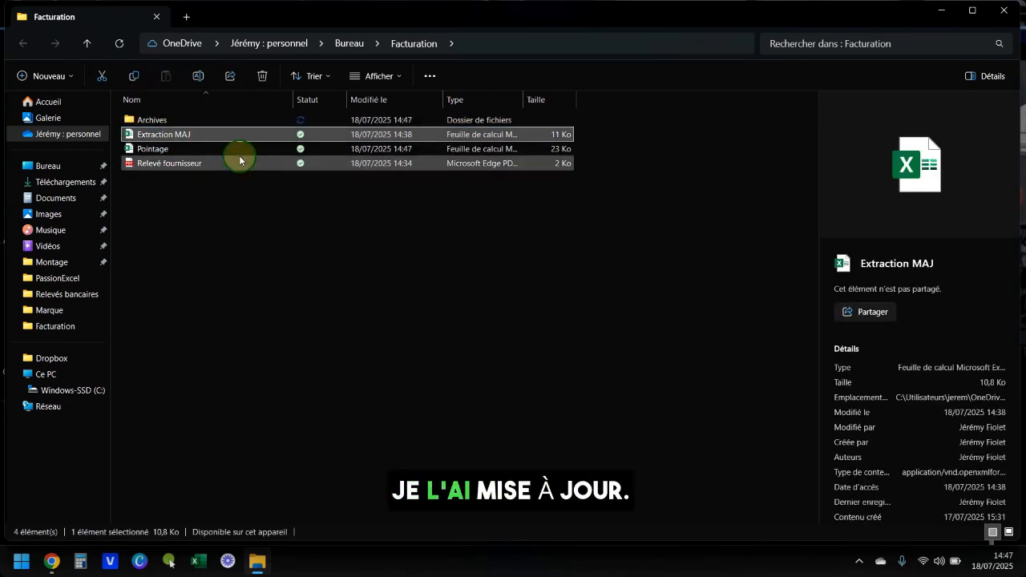
# Rename the Extraction MAJ workbook as Extraction
pyautogui.press('F2')
pyautogui.press('End')
pyautogui.press('BackSpace')
pyautogui.press('BackSpace')
pyautogui.press('BackSpace')
pyautogui.press('BackSpace')
pyautogui.press('Return')
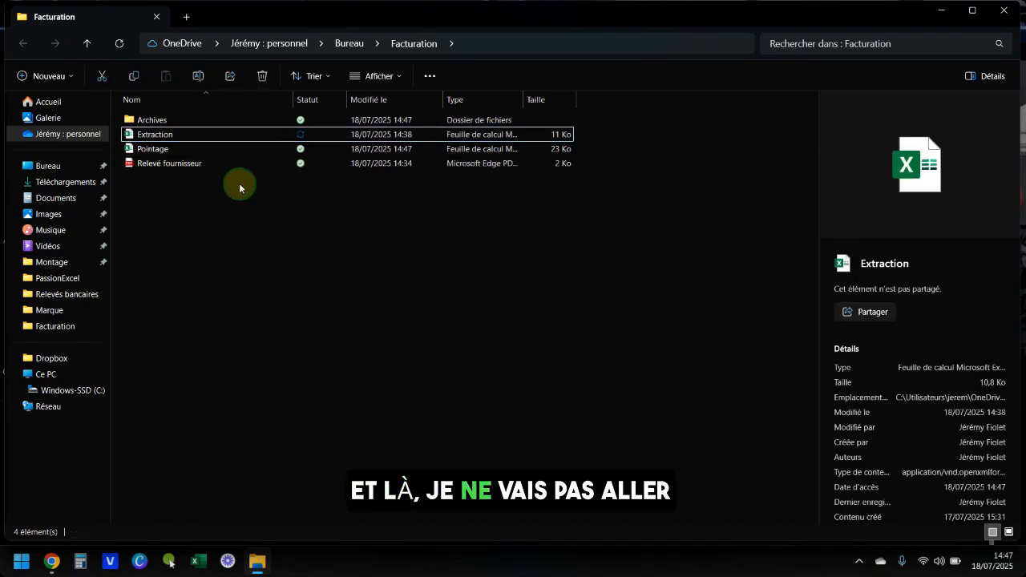
# Reopen the Pointage workbook in Excel and refresh all its queries
pyautogui.click(238, 184)
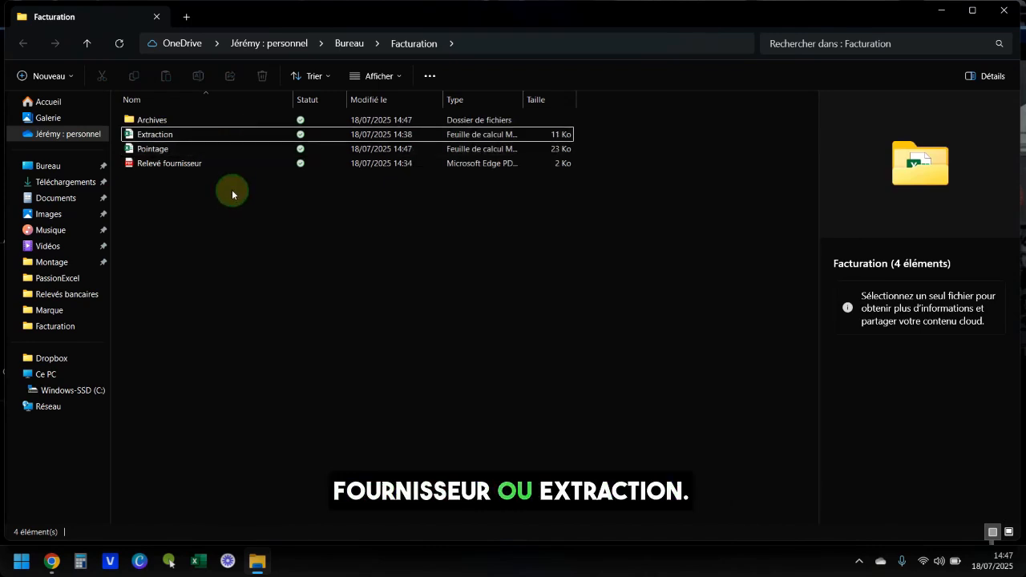
pyautogui.click(234, 149)
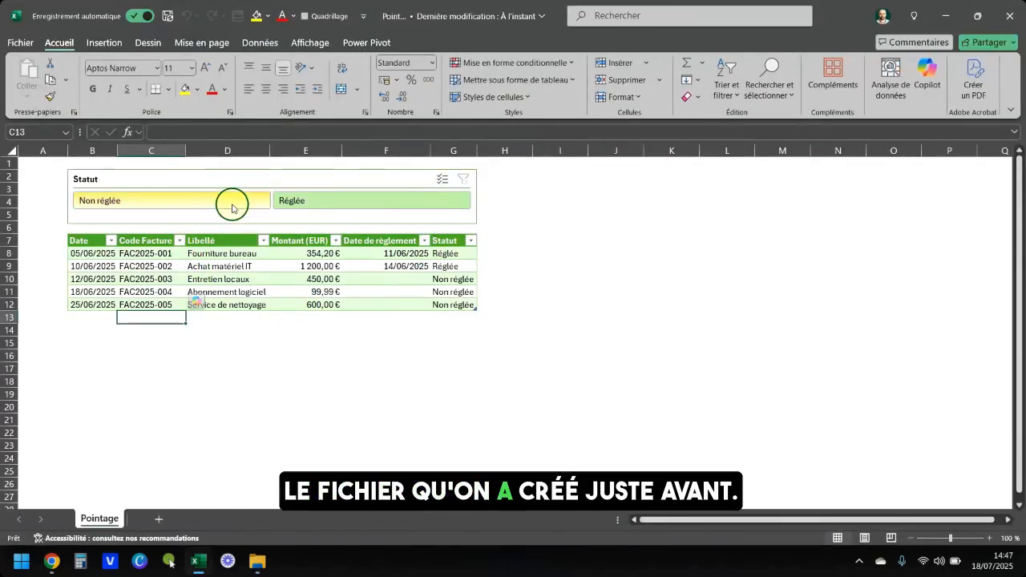
pyautogui.click(265, 47)
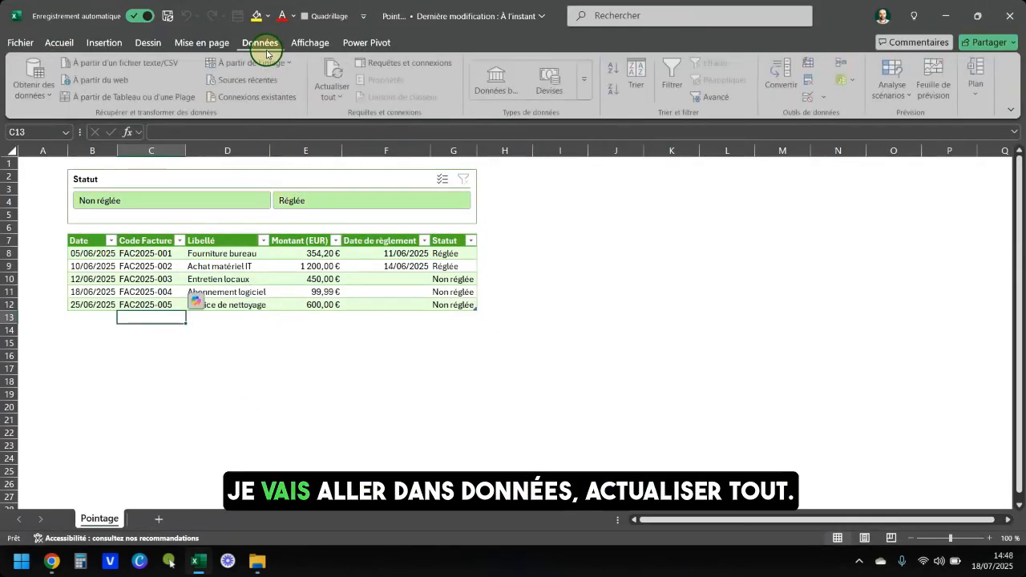
pyautogui.click(335, 70)
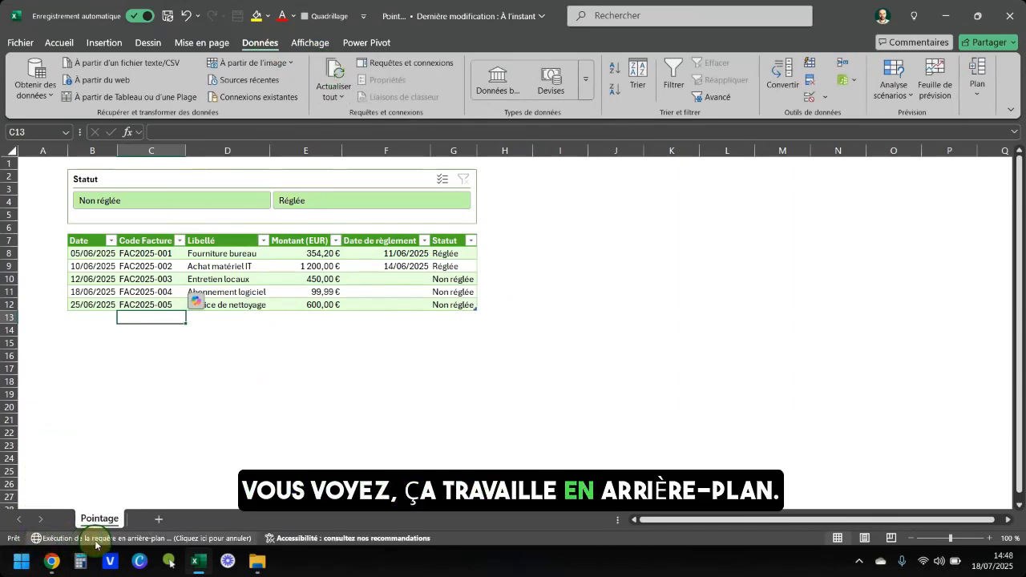
# Examine the invoice codes and payment statuses in the refreshed Pointage table
pyautogui.click(481, 394)
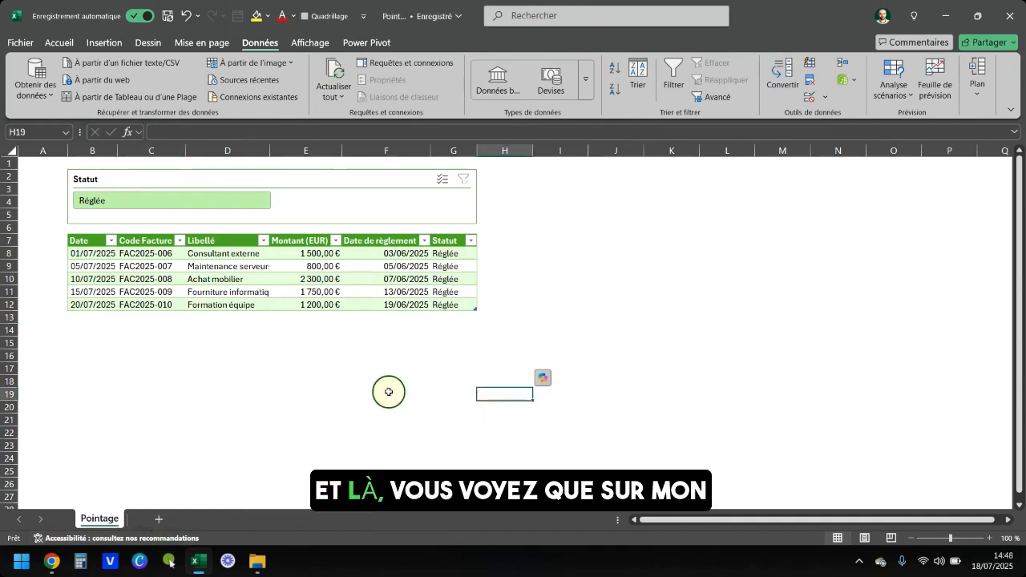
pyautogui.moveTo(151, 251); pyautogui.dragTo(144, 304)
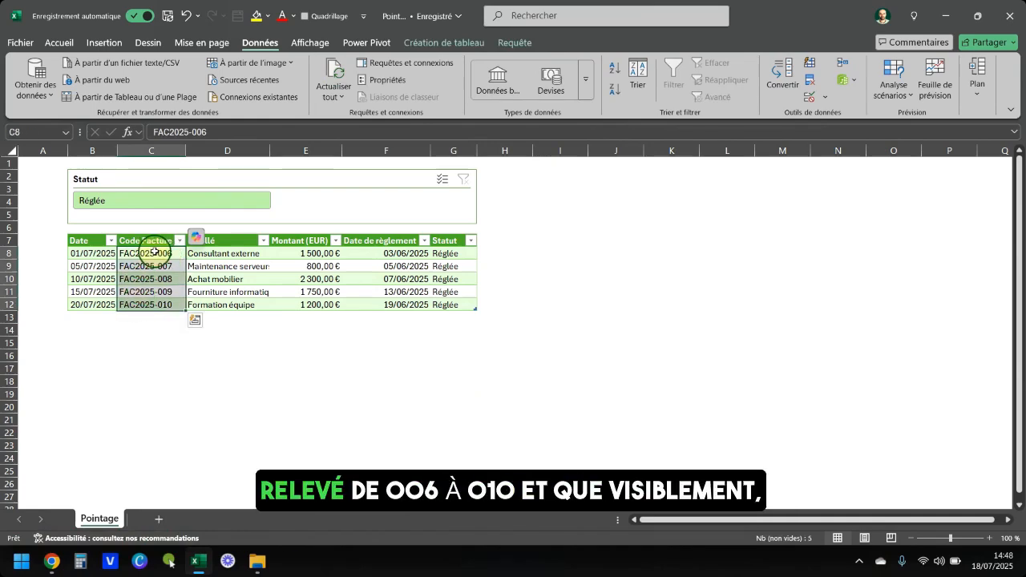
pyautogui.click(445, 253)
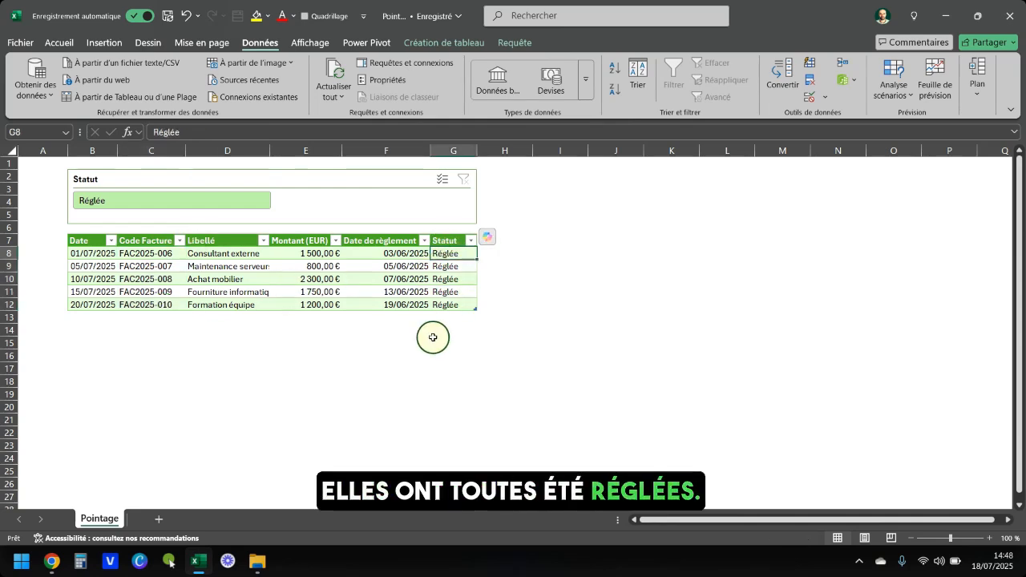
# Open the Relevé fournisseur PDF from the Facturation folder and compare its invoice codes with the Code Facture column in the Pointage workbook
pyautogui.hotkey('alt', 'Tab')
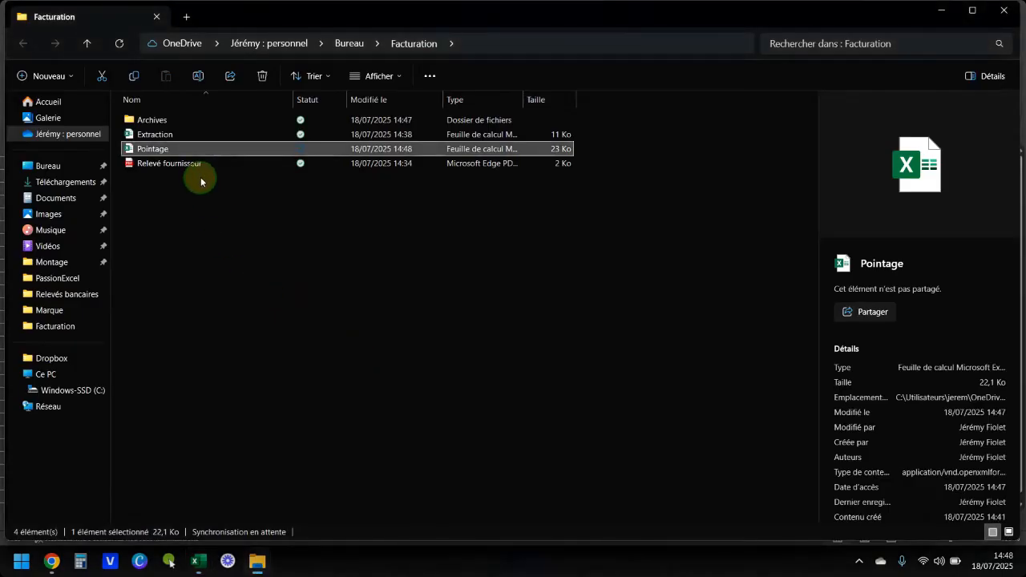
pyautogui.click(200, 166)
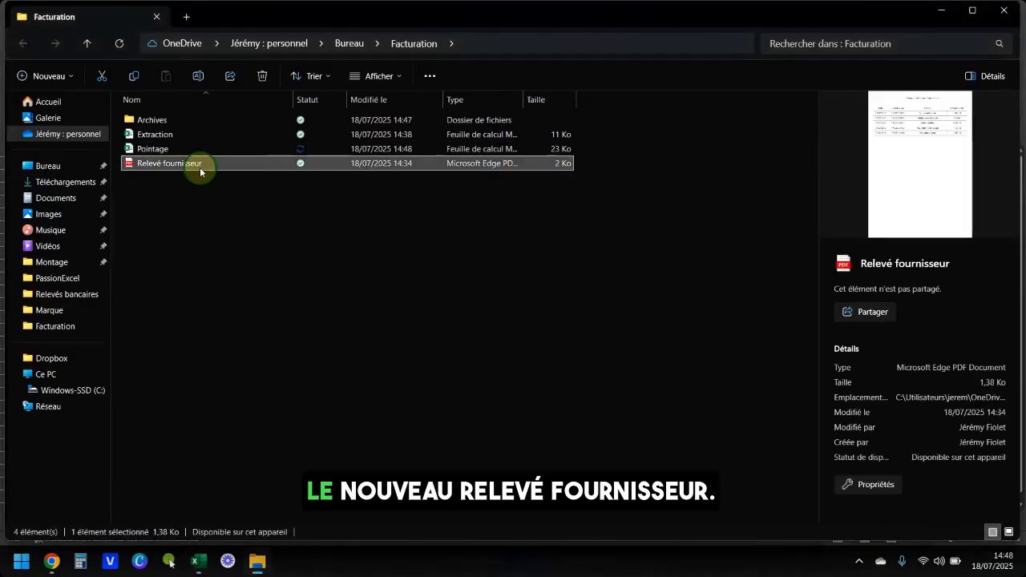
pyautogui.doubleClick(199, 170)
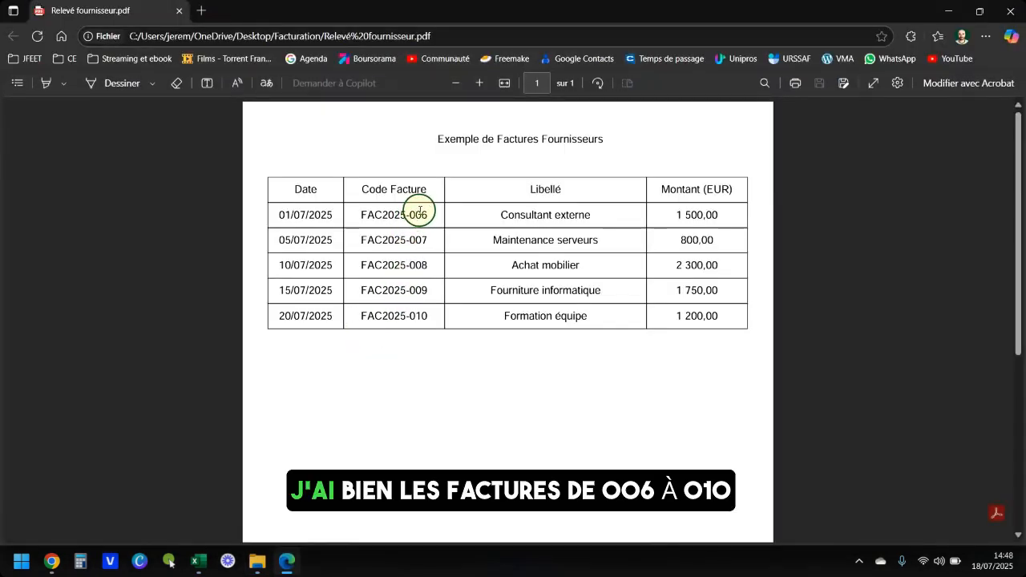
pyautogui.hotkey('alt', 'Tab')
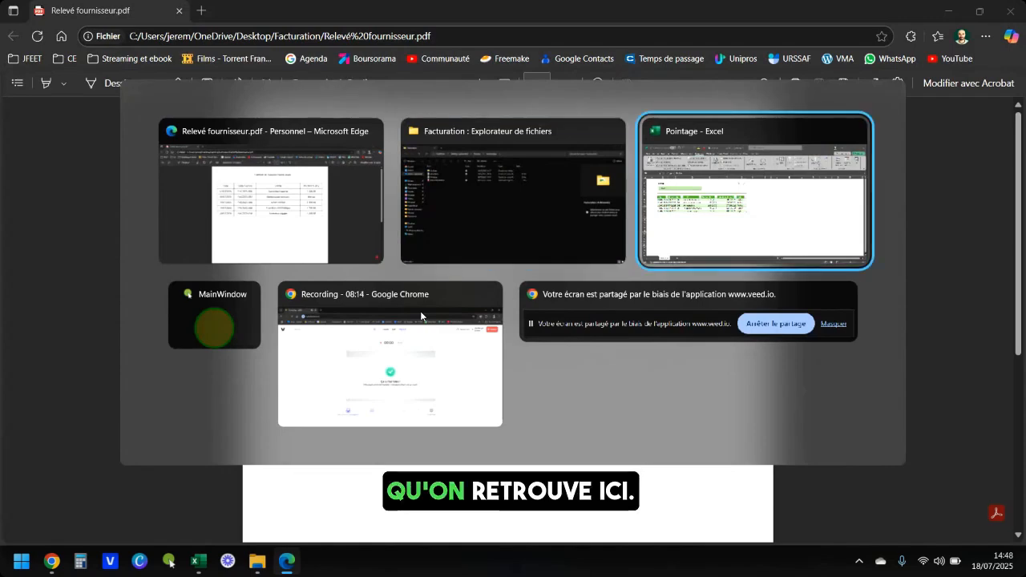
pyautogui.moveTo(129, 249); pyautogui.dragTo(137, 304)
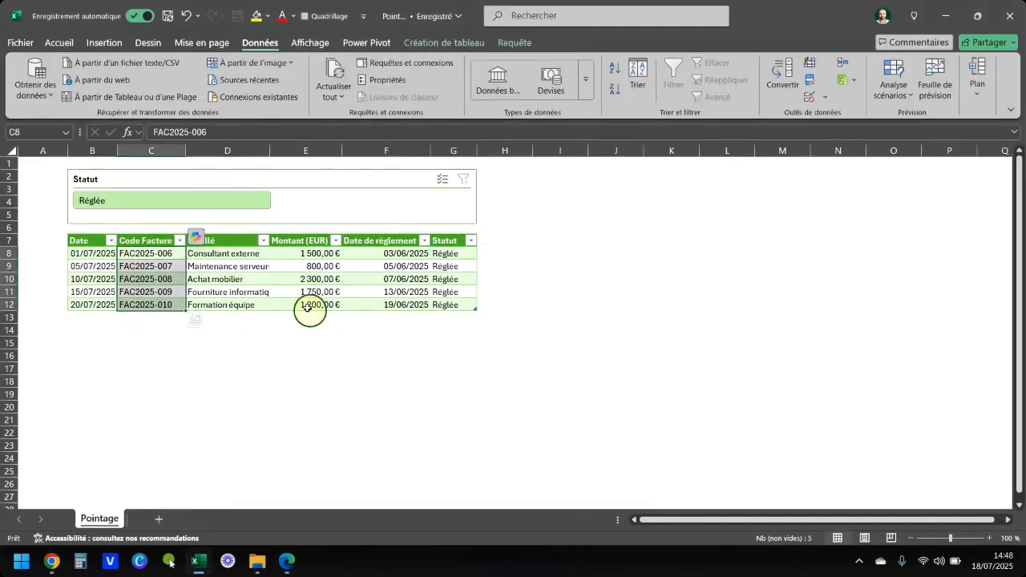
pyautogui.click(337, 357)
# Switch to the Facturation folder in File Explorer and open the Extraction workbook
pyautogui.hotkey('alt', 'Tab')
pyautogui.hotkey('alt', 'Tab')
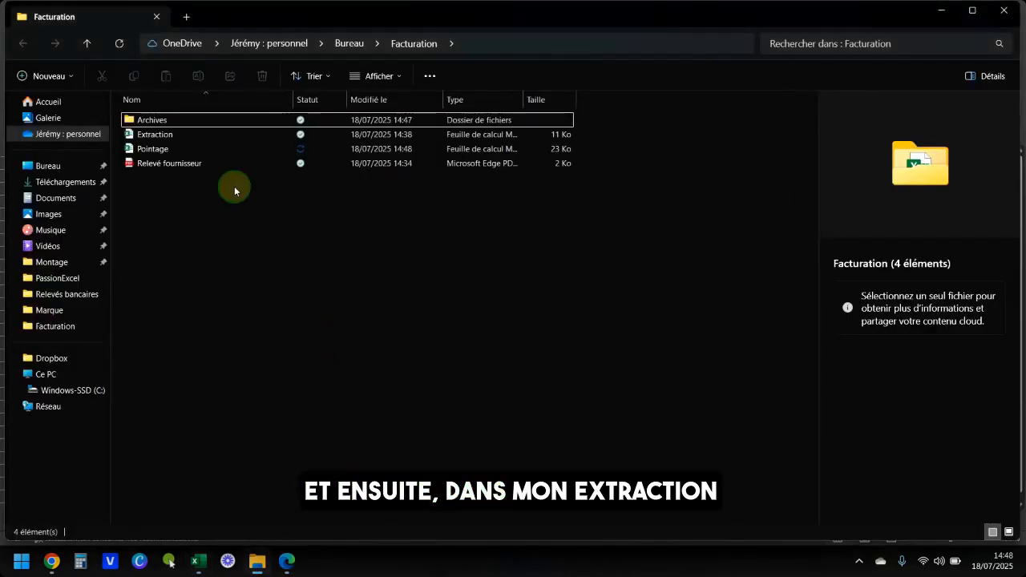
pyautogui.click(199, 134)
pyautogui.doubleClick(199, 134)
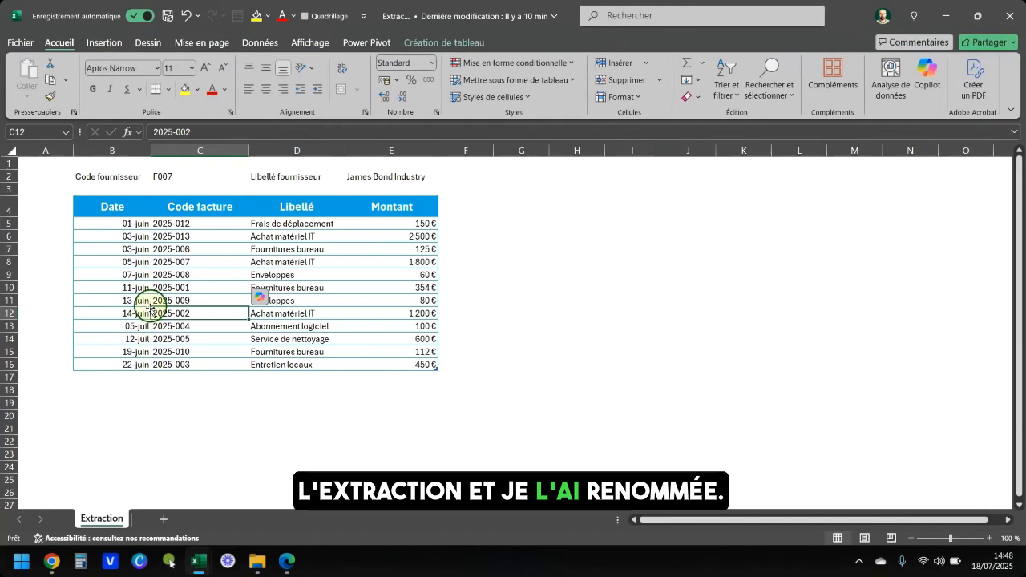
# Select the invoice codes 2025-006, 2025-007, 2025-008, 2025-009 and 2025-010 together in the Code facture column to check them
pyautogui.click(181, 250)
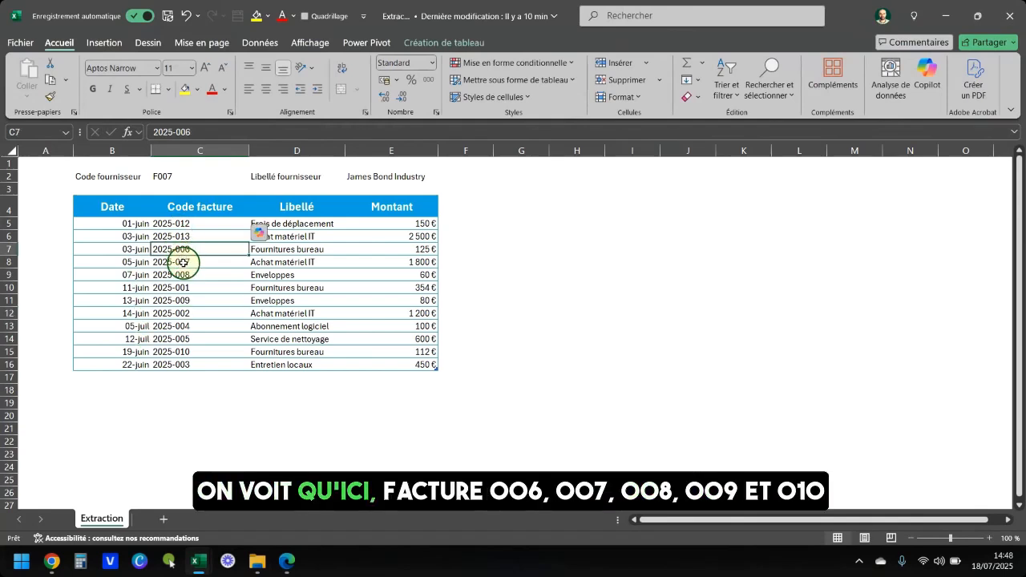
pyautogui.keyDown('ctrl'); pyautogui.click(183, 262); pyautogui.keyUp('ctrl')
pyautogui.keyDown('ctrl'); pyautogui.click(182, 275); pyautogui.keyUp('ctrl')
pyautogui.keyDown('ctrl'); pyautogui.click(182, 302); pyautogui.keyUp('ctrl')
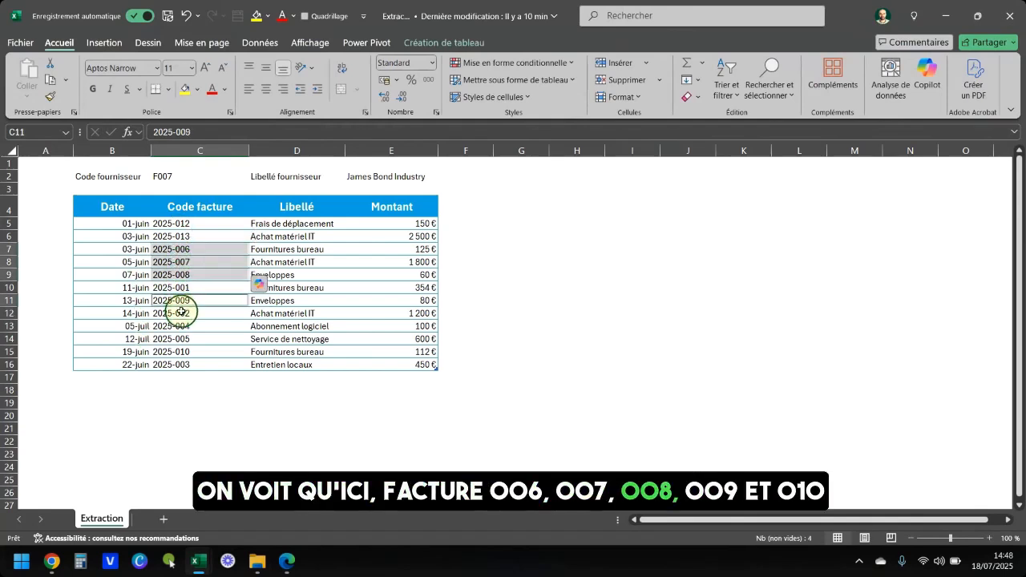
pyautogui.keyDown('ctrl'); pyautogui.click(180, 351); pyautogui.keyUp('ctrl')
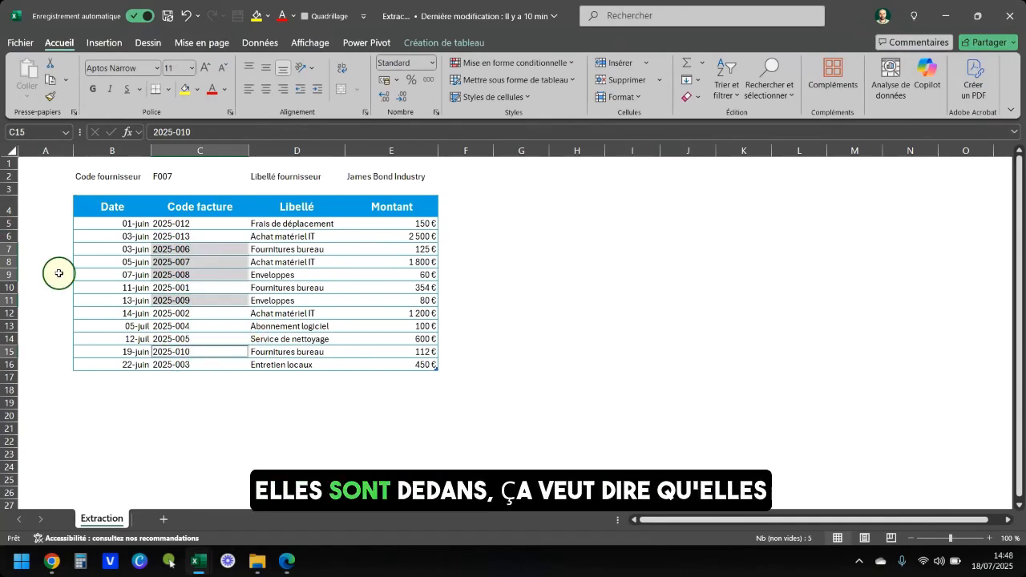
# Review the Pointage table, and check the Extraction workbook's file name in the Facturation folder in File Explorer
pyautogui.hotkey('alt', 'Tab')
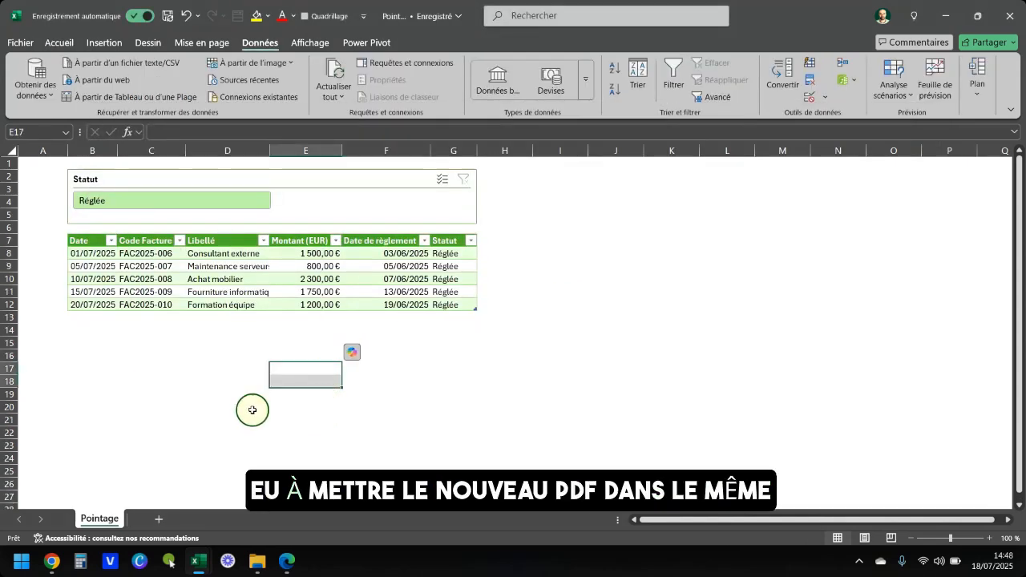
pyautogui.click(227, 409)
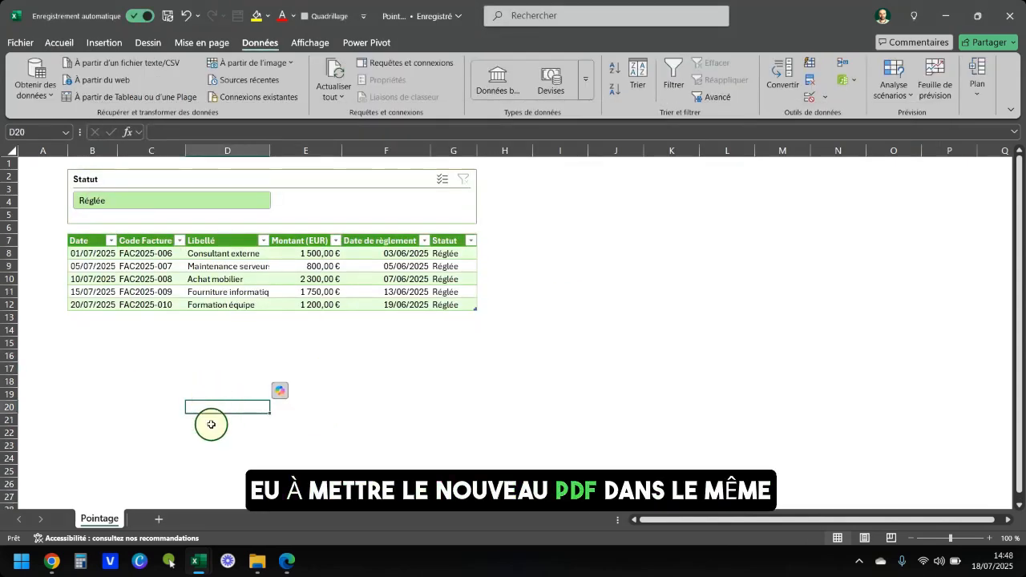
pyautogui.click(257, 561)
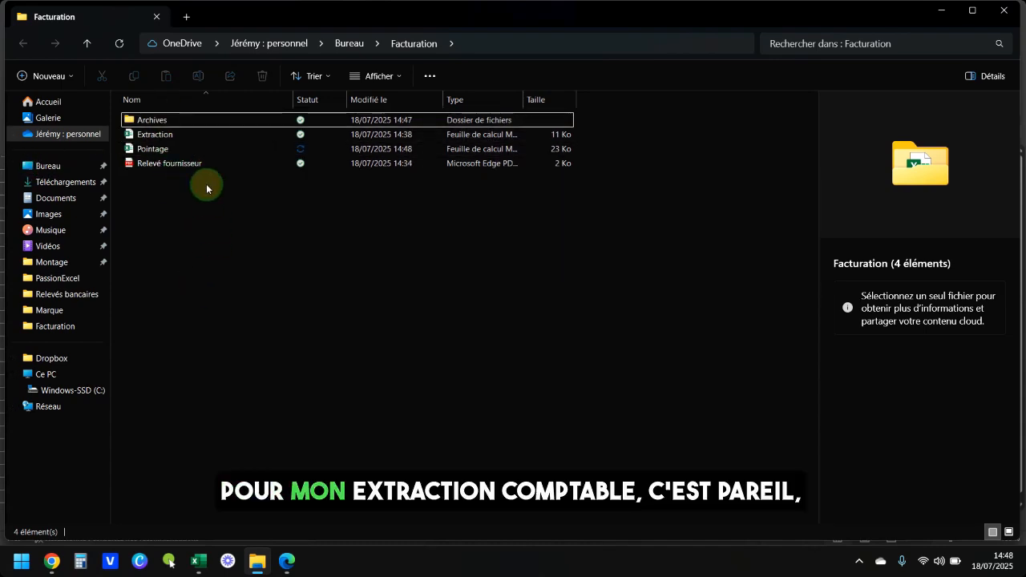
pyautogui.click(193, 136)
pyautogui.click(203, 208)
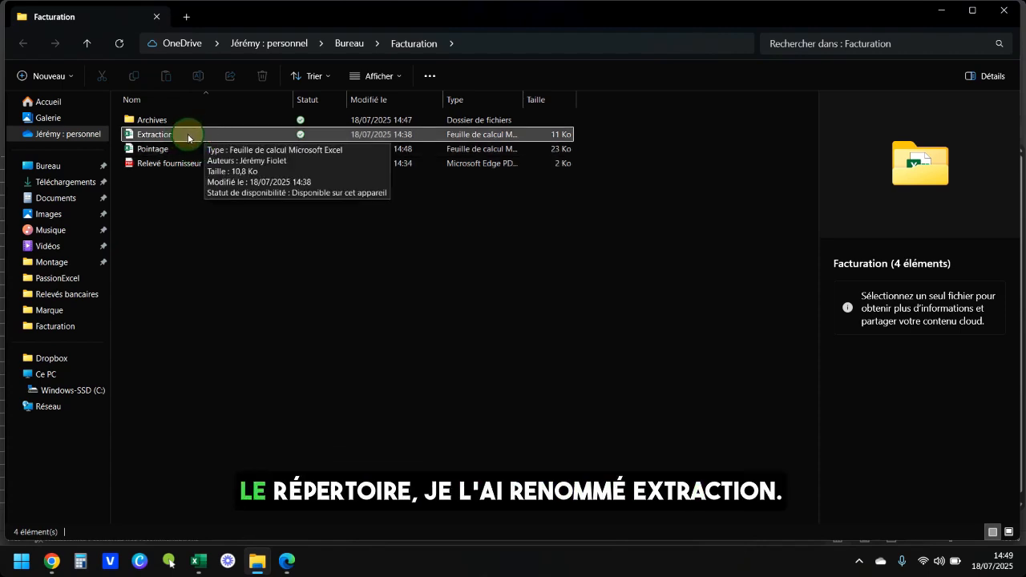
# Switch back to the Pointage workbook in Excel and refresh all its queries again
pyautogui.hotkey('alt', 'Tab')
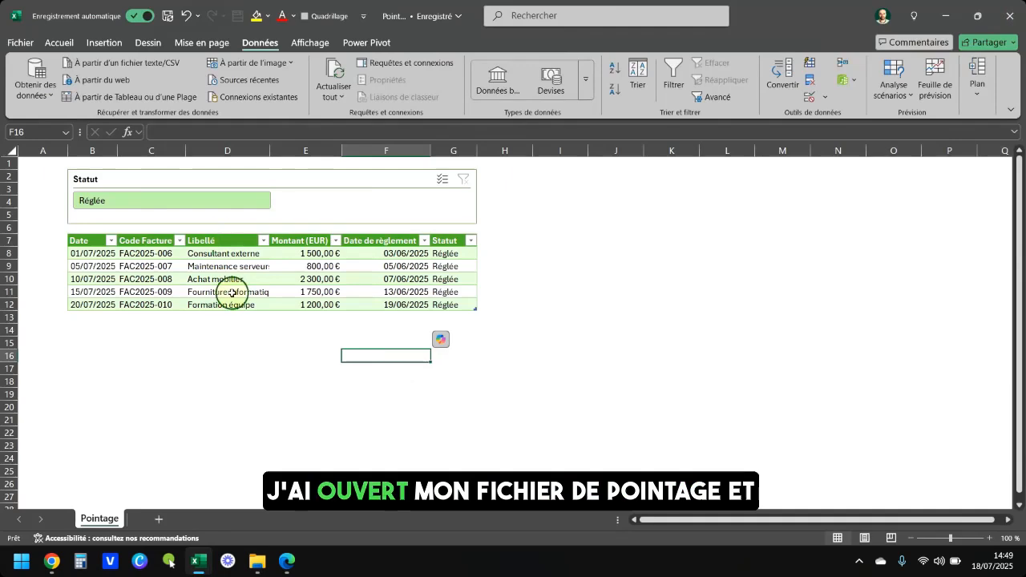
pyautogui.click(330, 77)
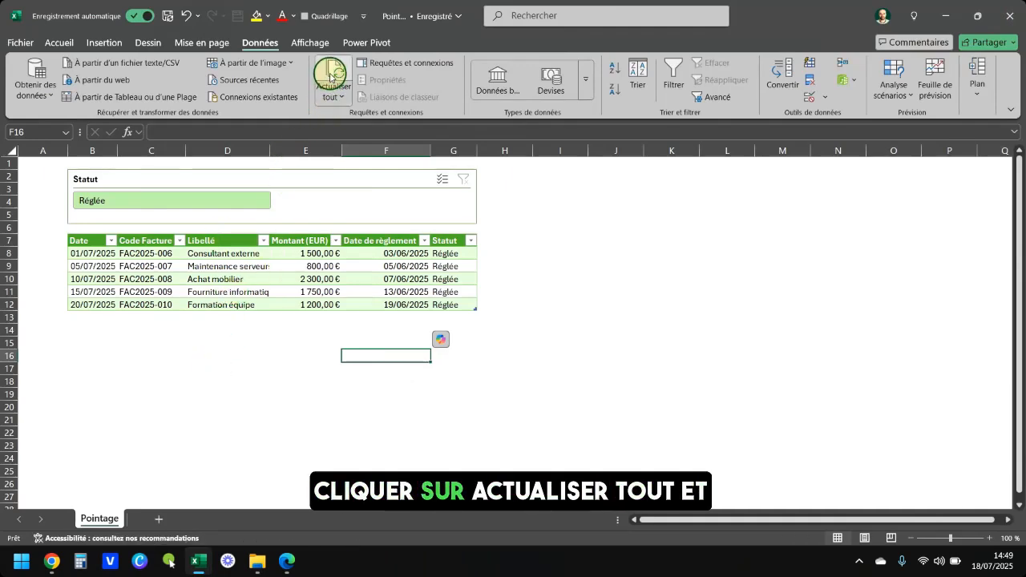